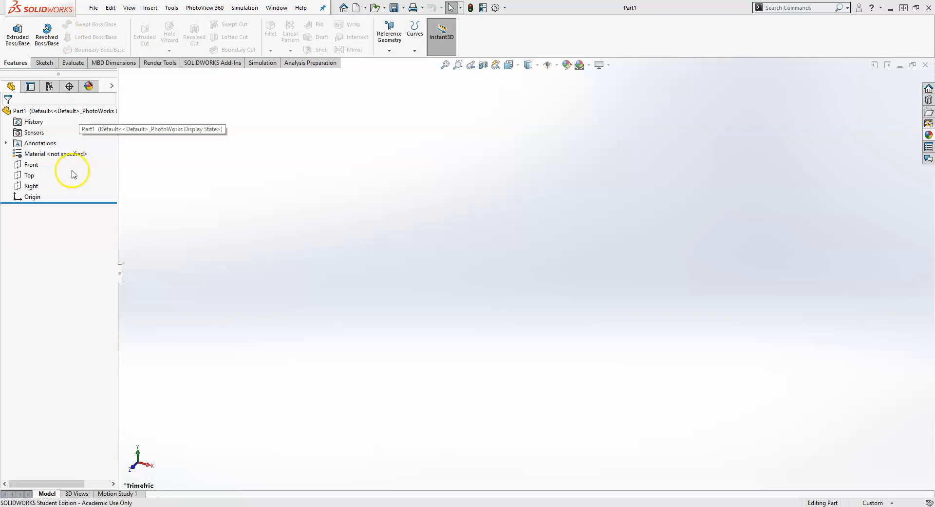
Create a reference plane offset 40 mm above the Top plane.
left_click(25, 177)
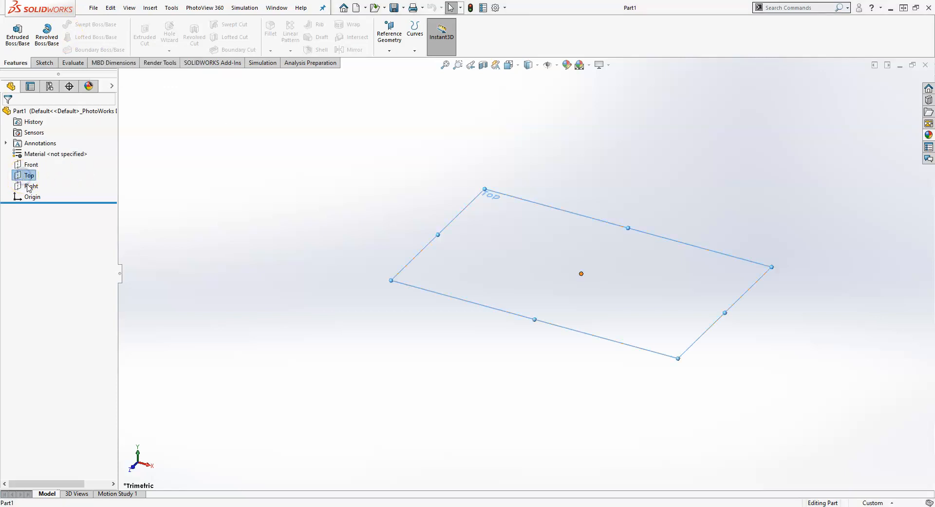
scroll(779, 180, "up", 2)
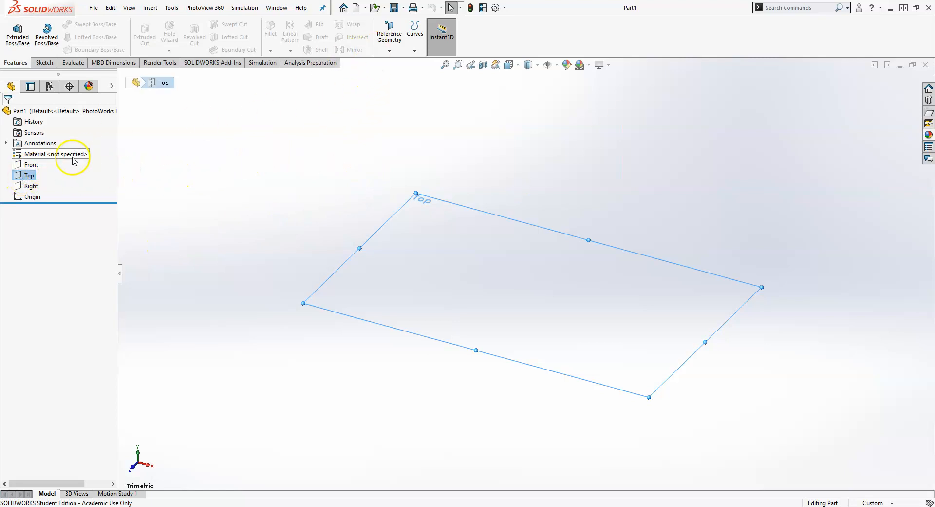
key("Escape")
left_click(29, 176)
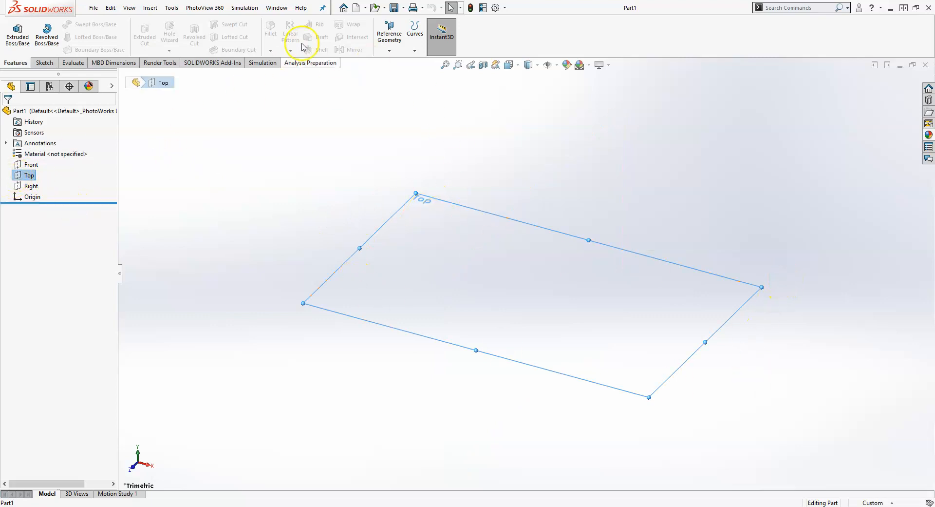
left_click(390, 43)
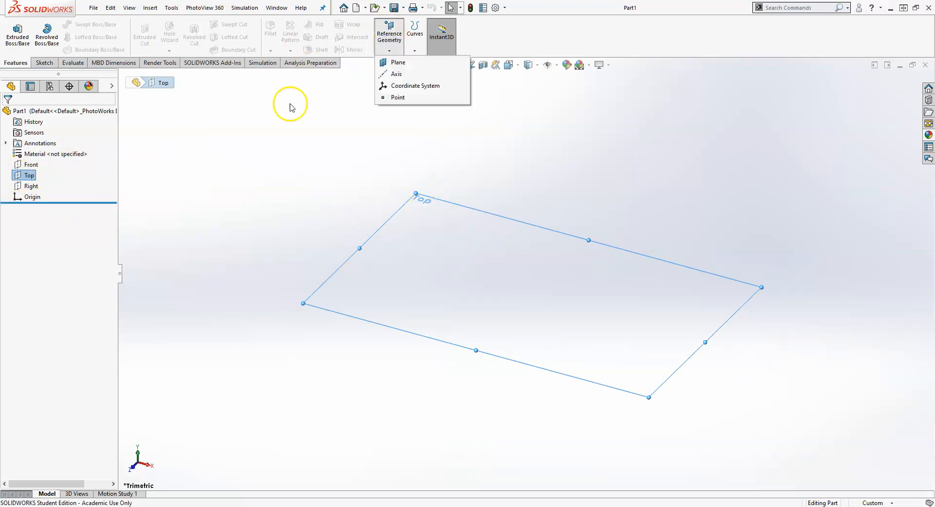
left_click(398, 63)
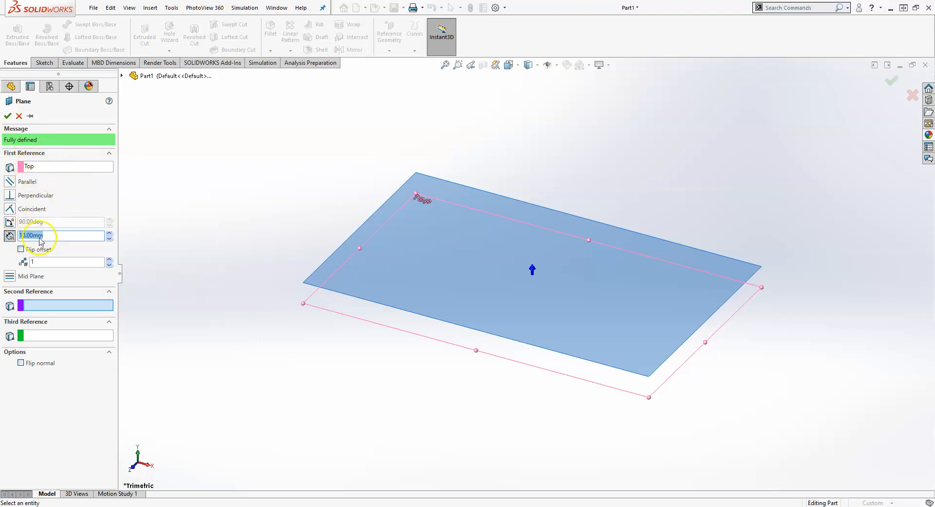
left_click(109, 234)
left_click(109, 233)
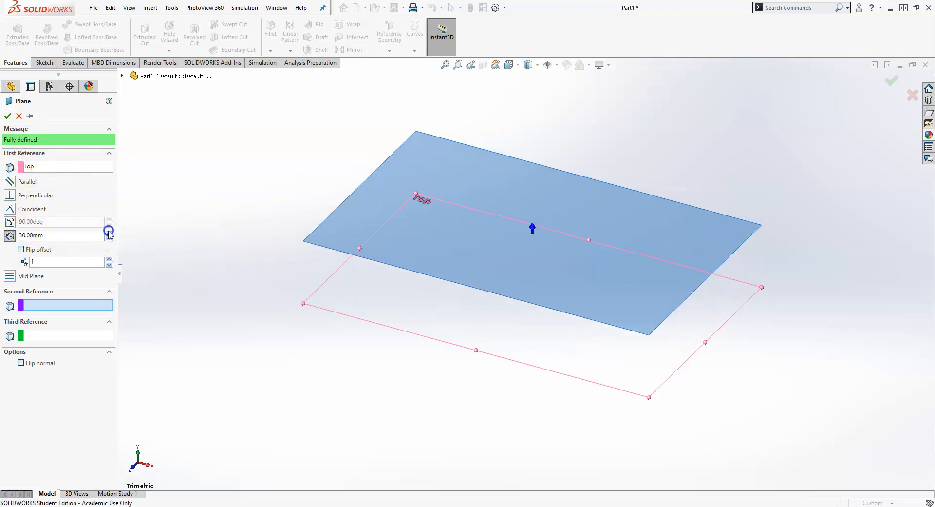
left_click(109, 233)
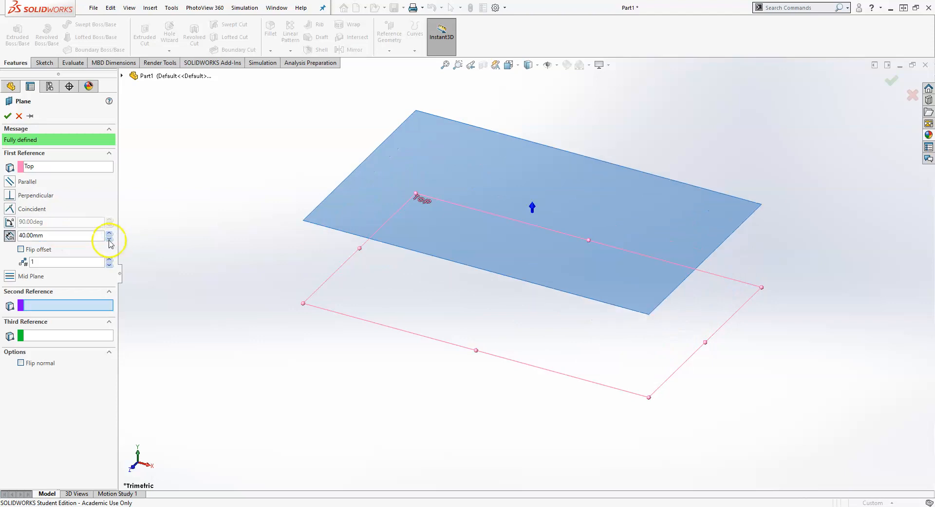
left_click(8, 117)
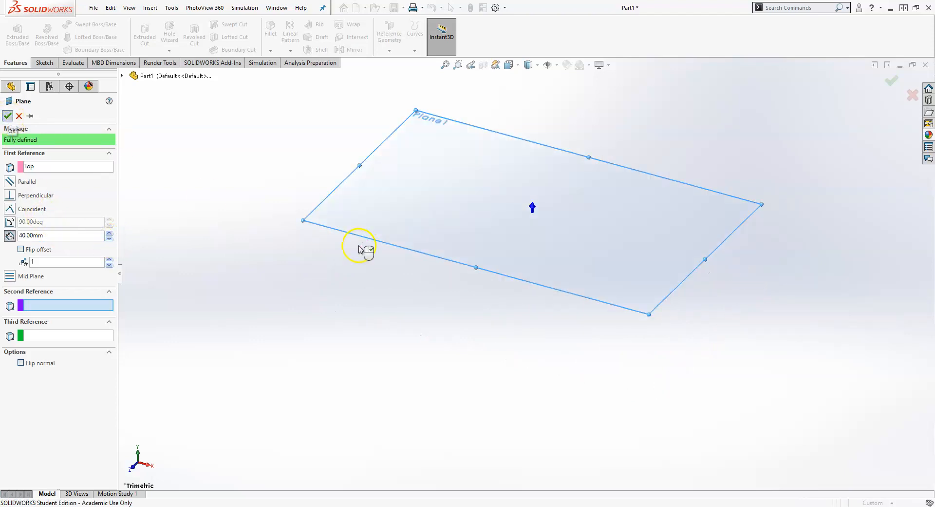
Show the Front, Top and Right primary planes in the graphics area.
left_click(557, 65)
left_click(563, 81)
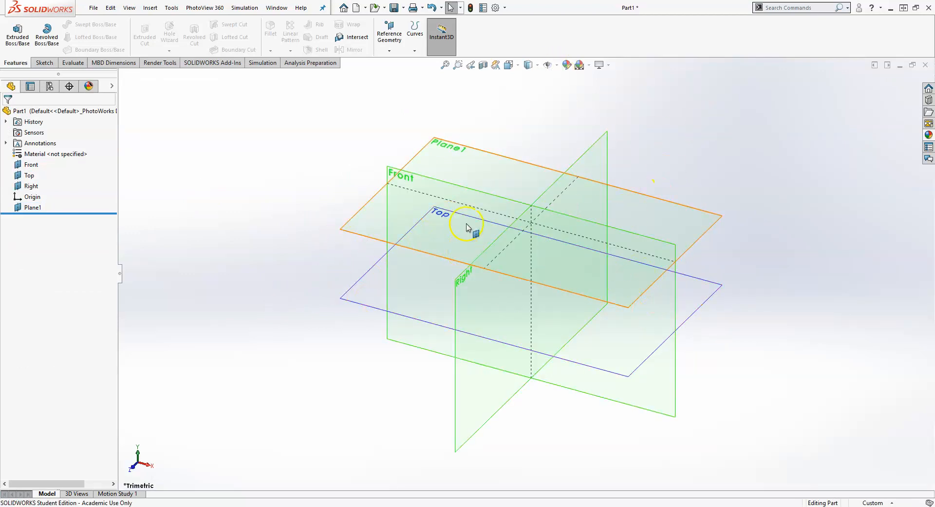
left_click_drag(31, 211, 366, 305)
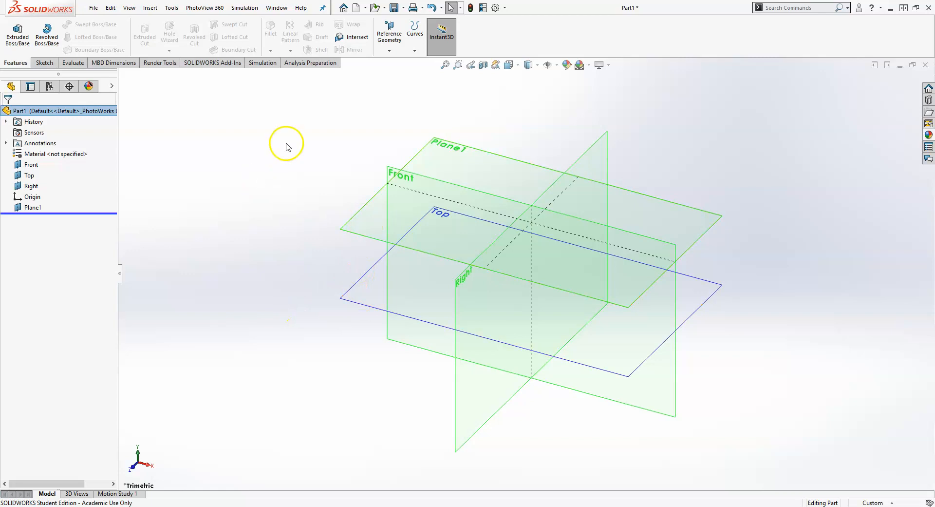
Create two more reference planes spaced 30 mm apart above Plane1.
left_click(390, 49)
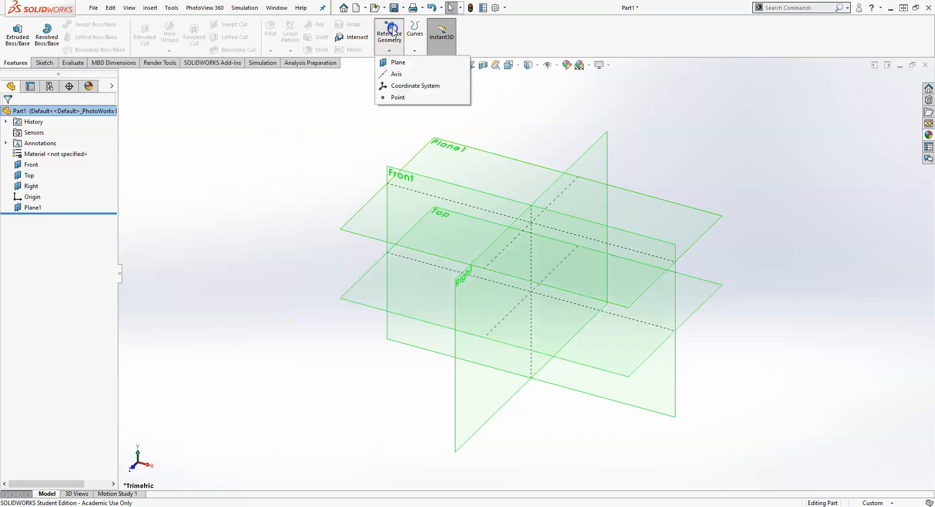
left_click(396, 63)
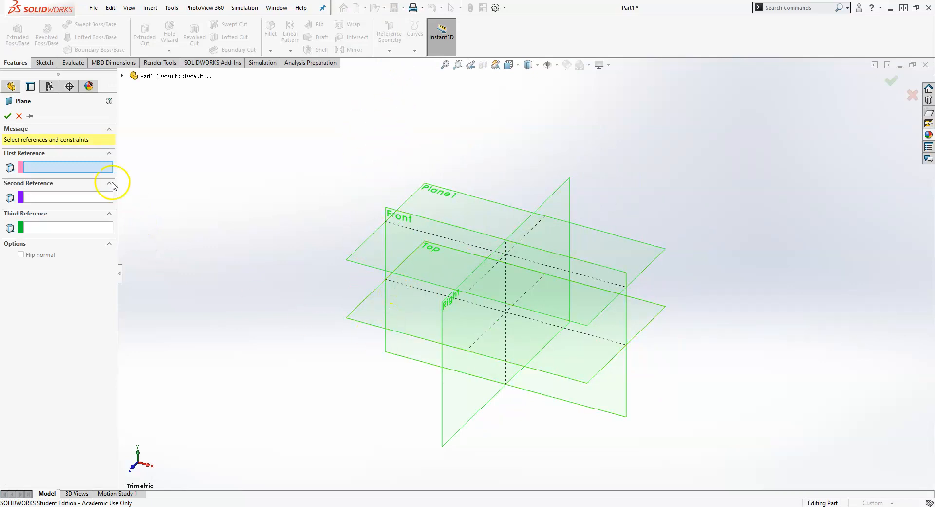
left_click(429, 196)
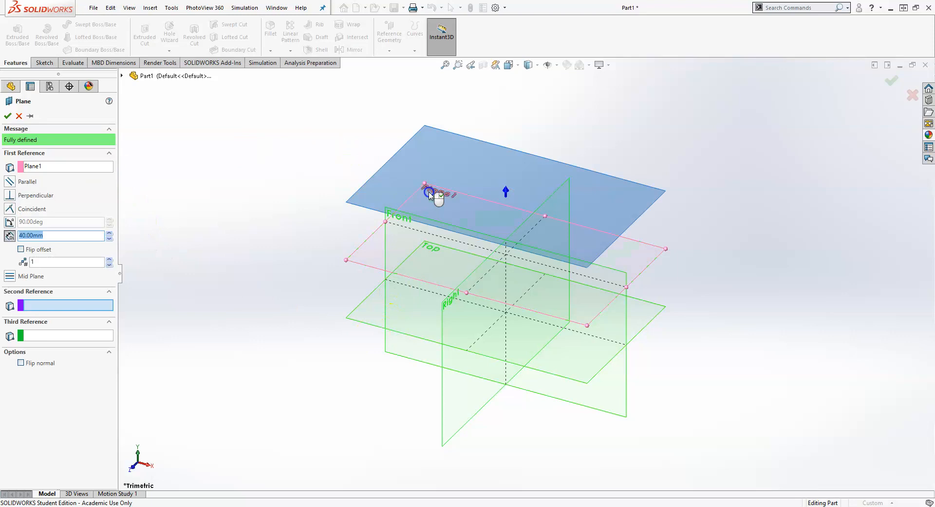
scroll(95, 239, "down", 1)
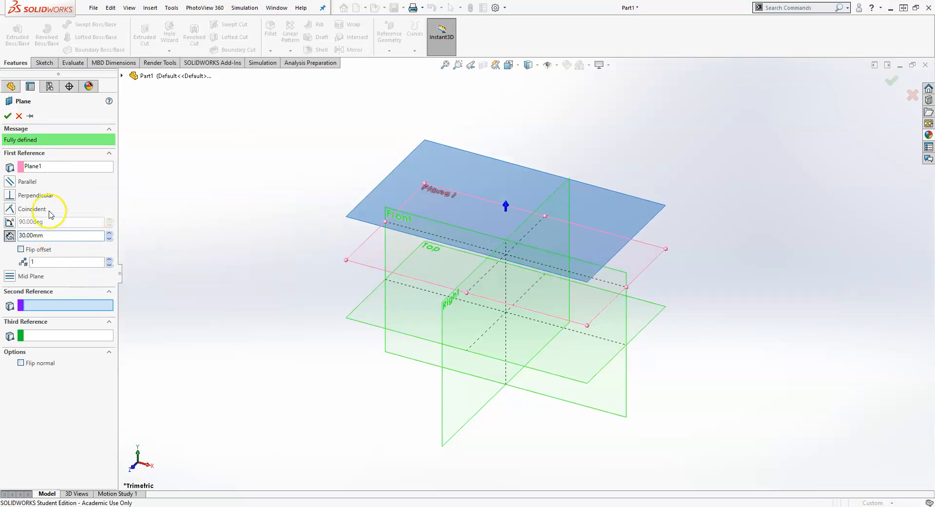
left_click(109, 260)
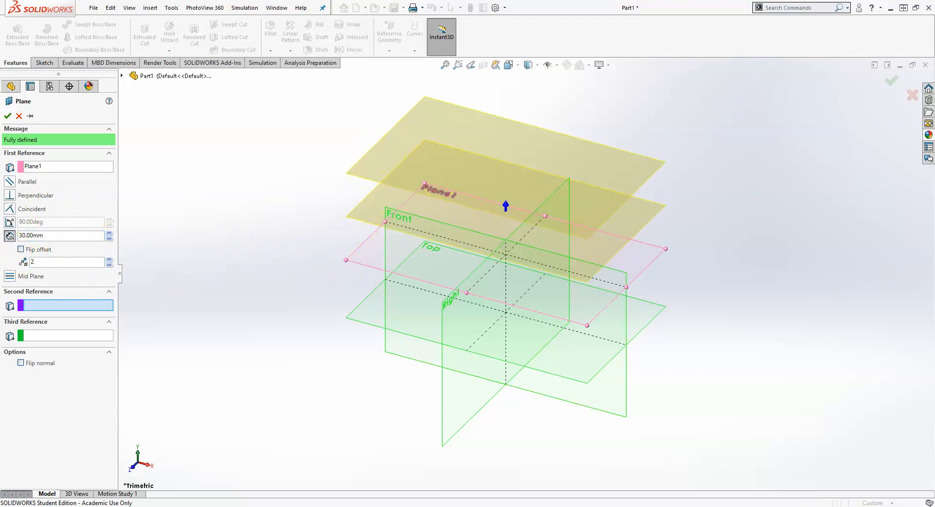
left_click(8, 115)
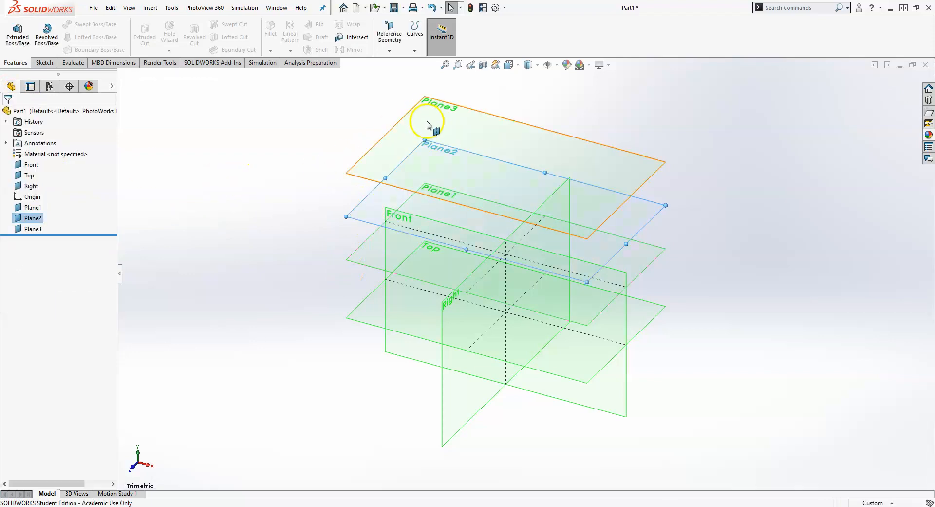
left_click(428, 124)
left_click(388, 98)
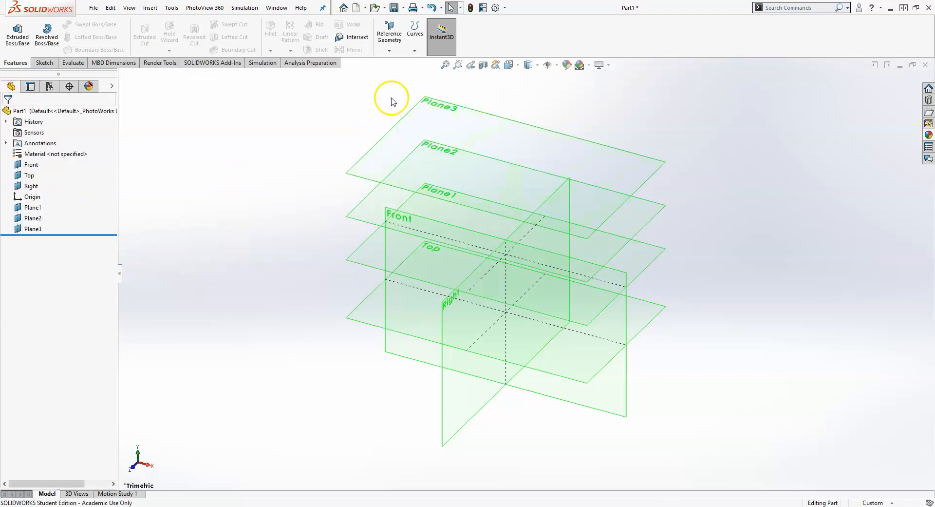
Create another reference plane offset 20 mm above Plane3.
left_click(392, 42)
left_click(397, 60)
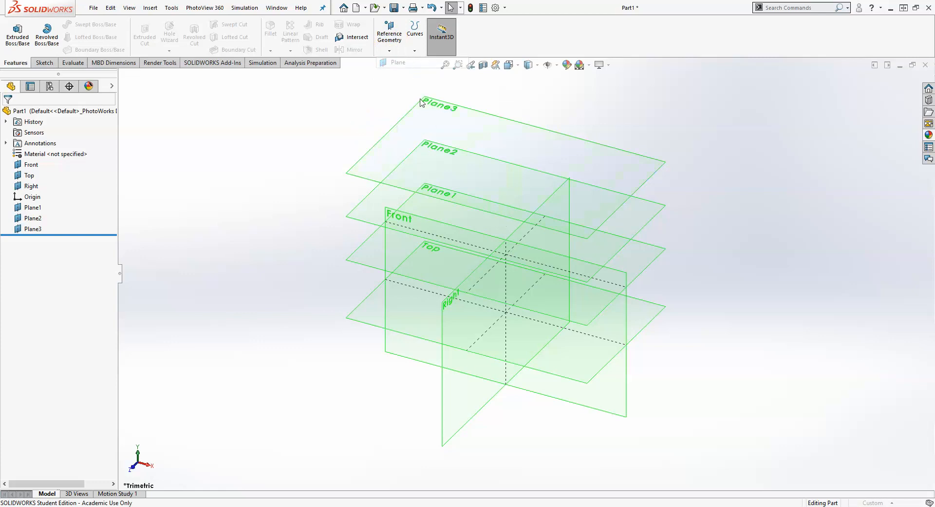
left_click(443, 133)
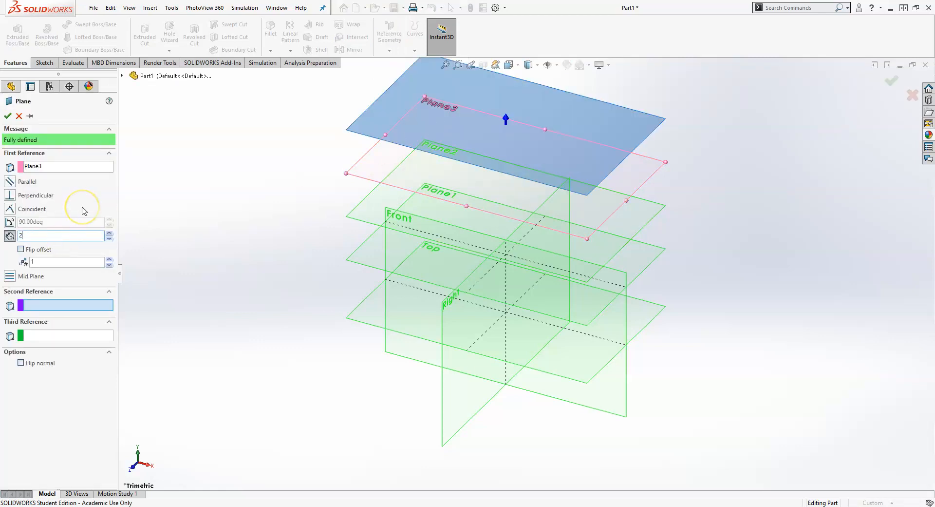
key("Return")
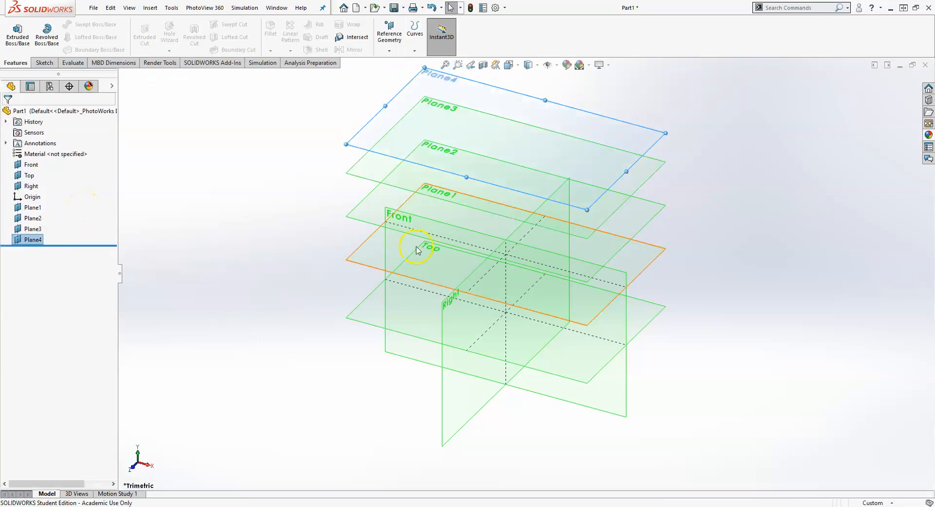
left_click(774, 245)
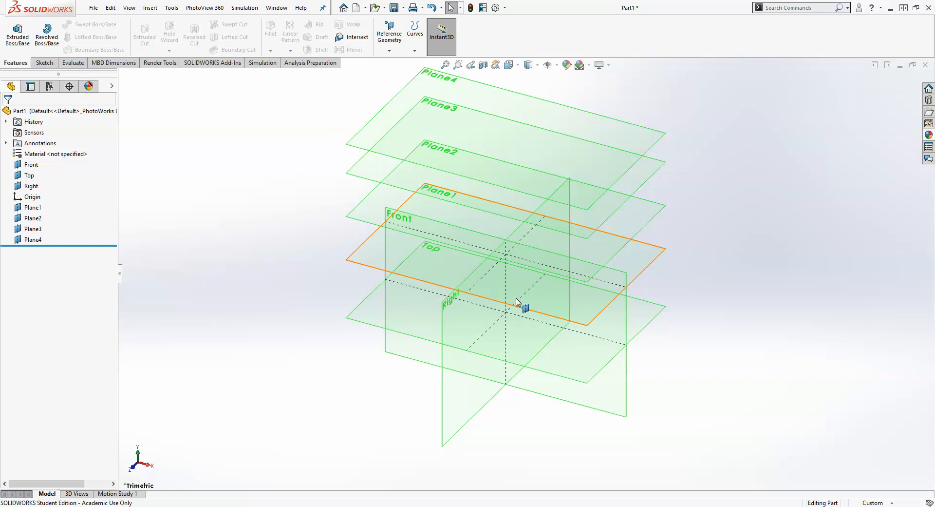
Hide the primary planes and sketch a center rectangle about 105 by 54 mm at the origin on the Top plane.
left_click(367, 308)
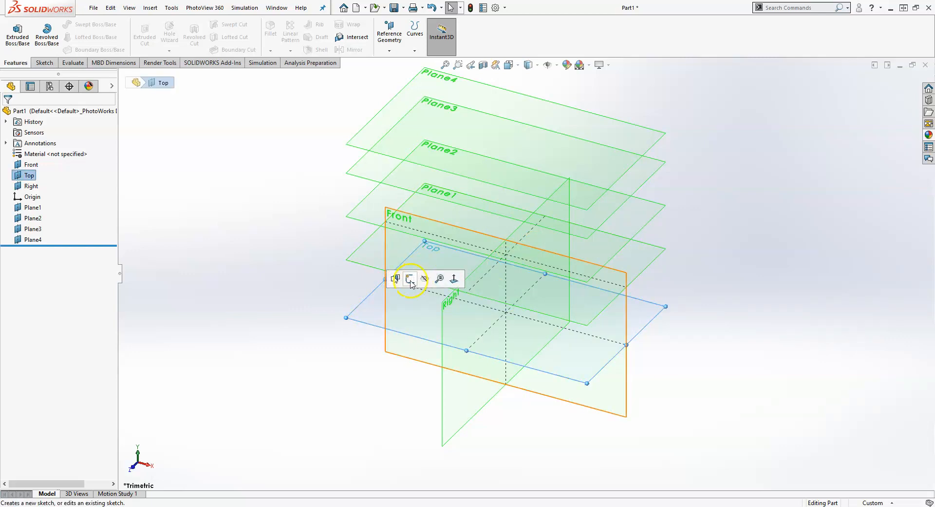
left_click(344, 308)
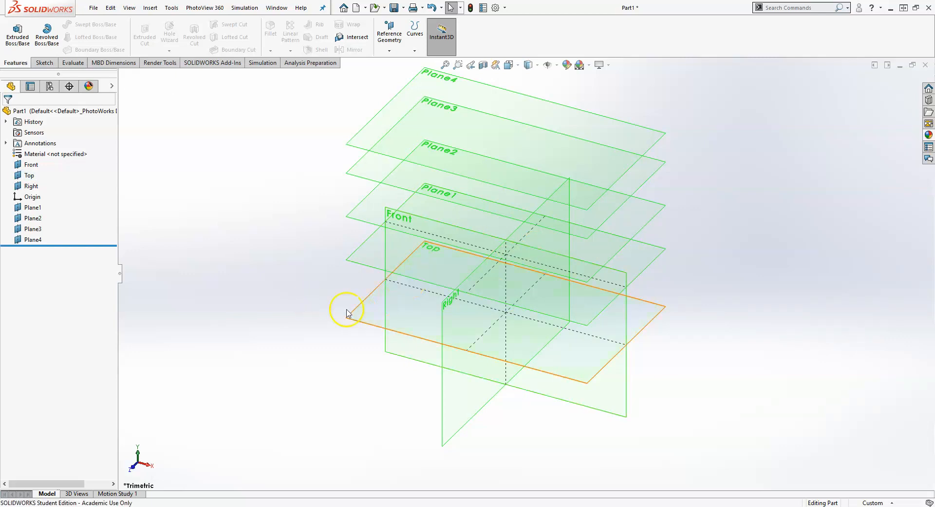
left_click(372, 317)
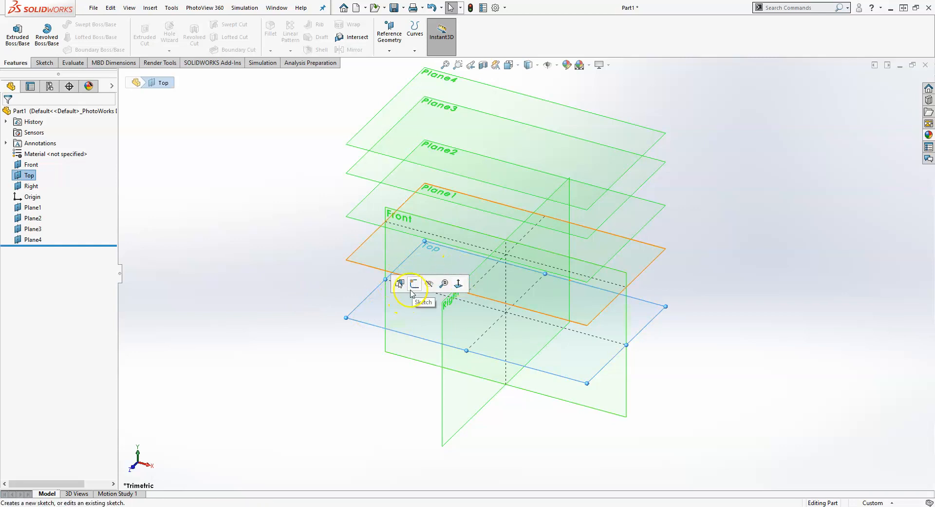
left_click(414, 285)
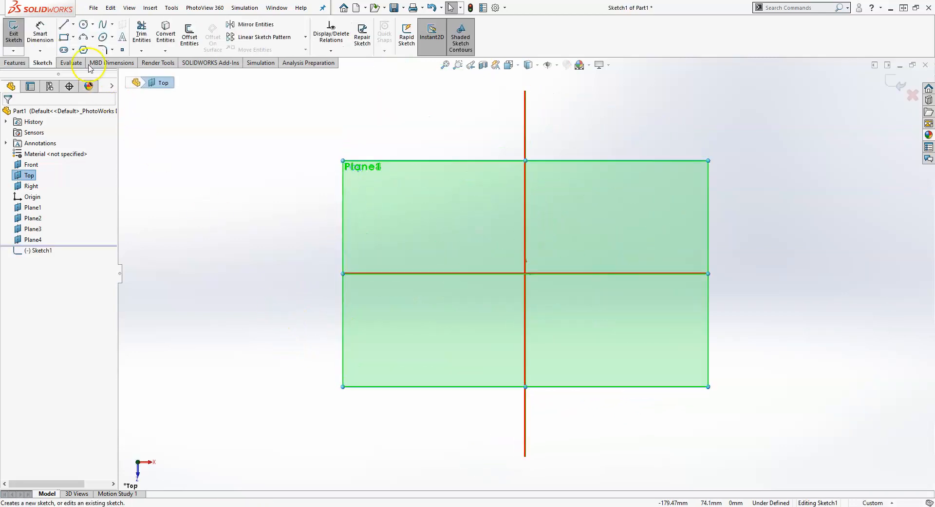
left_click(73, 37)
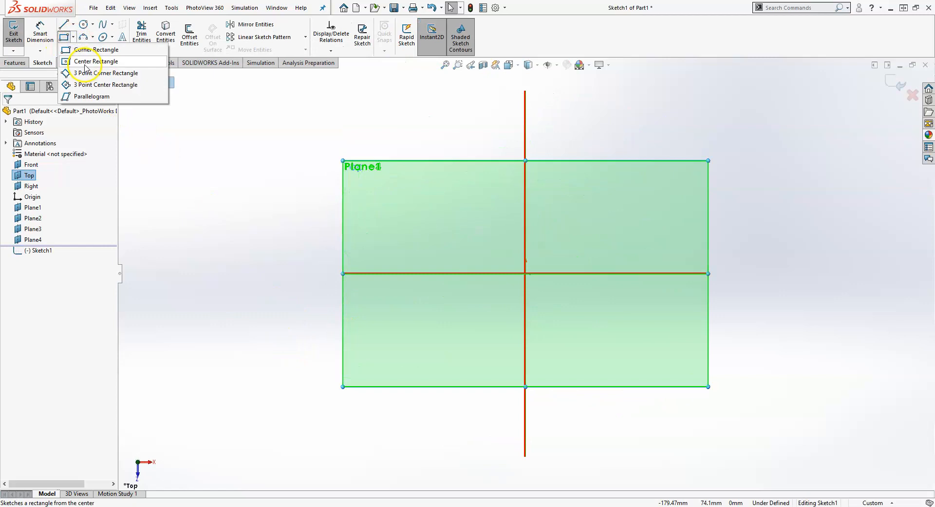
left_click(94, 60)
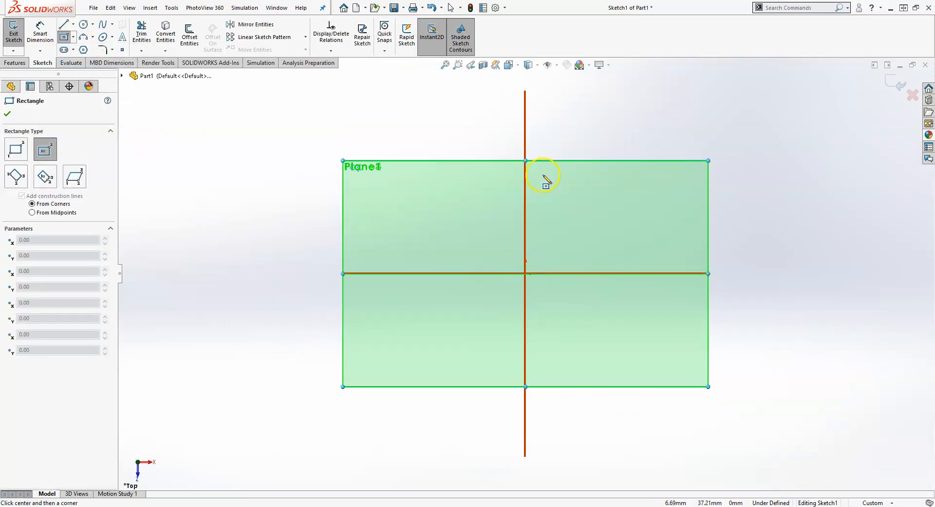
left_click(556, 65)
left_click(562, 78)
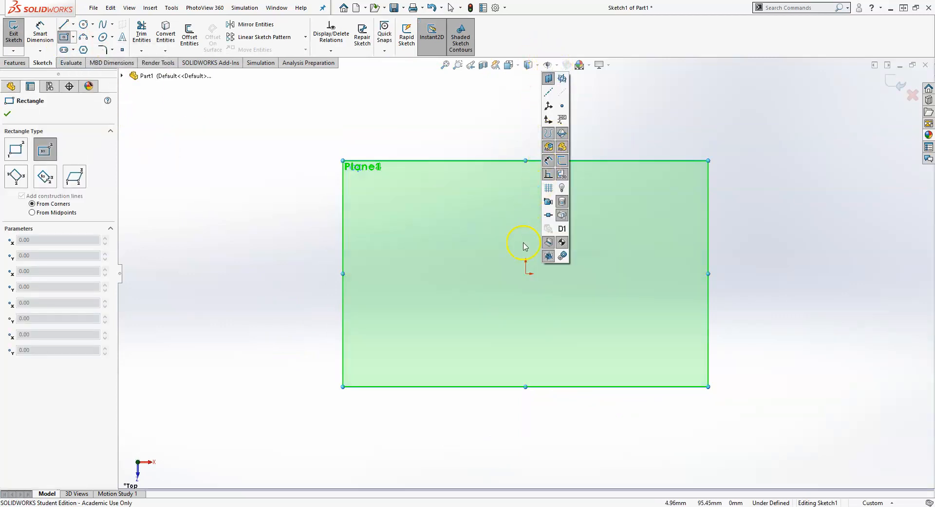
left_click(527, 272)
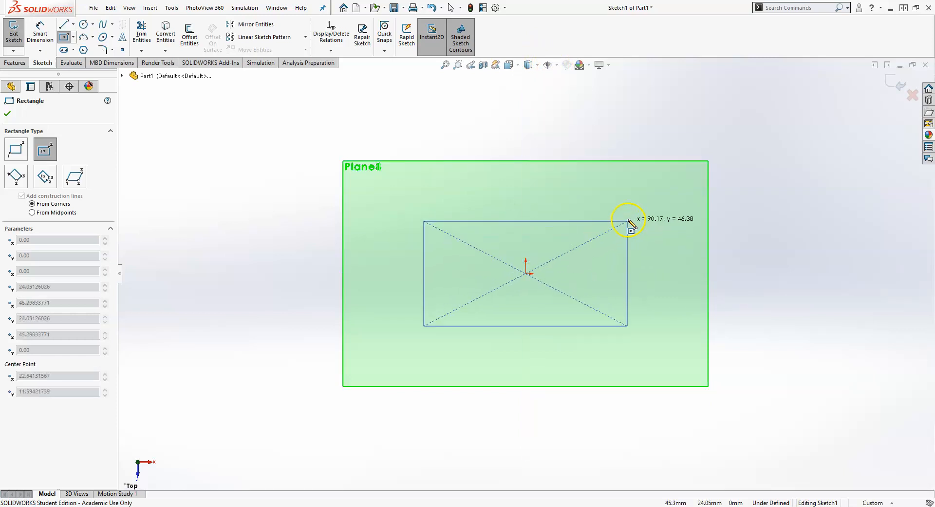
left_click(644, 212)
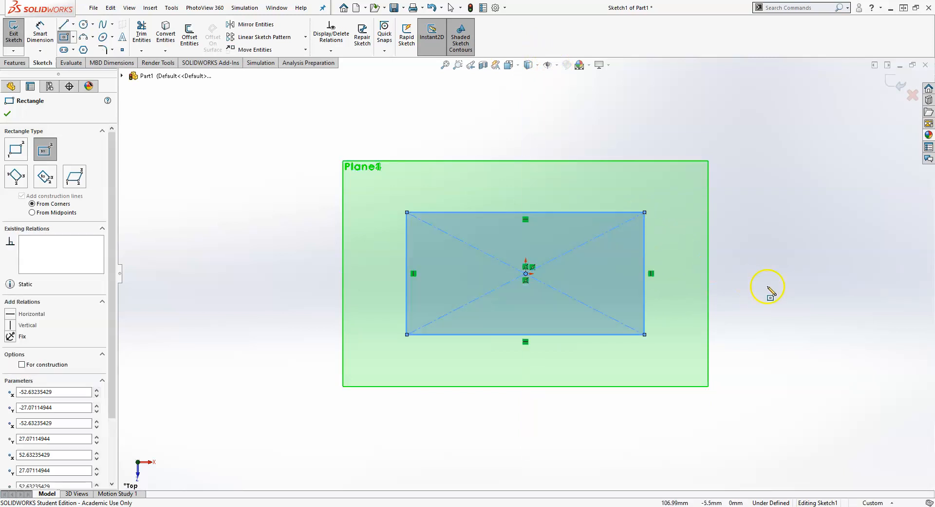
Dimension the rectangle 50 mm high and 75 mm wide, and finish the sketch.
right_click_drag(764, 280, 769, 168)
left_click(645, 238)
left_click(762, 268)
left_click(764, 274)
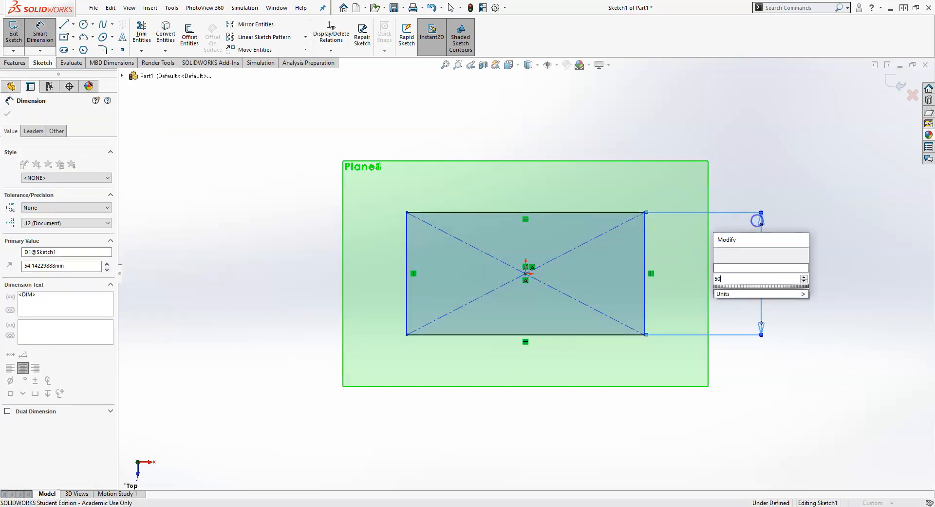
type("50")
key("Return")
left_click(599, 214)
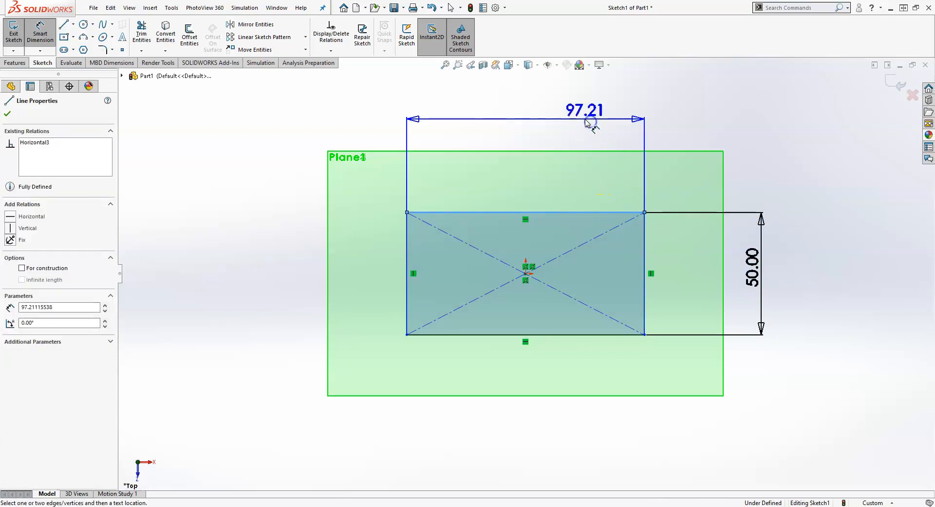
left_click(580, 117)
type("75")
key("Return")
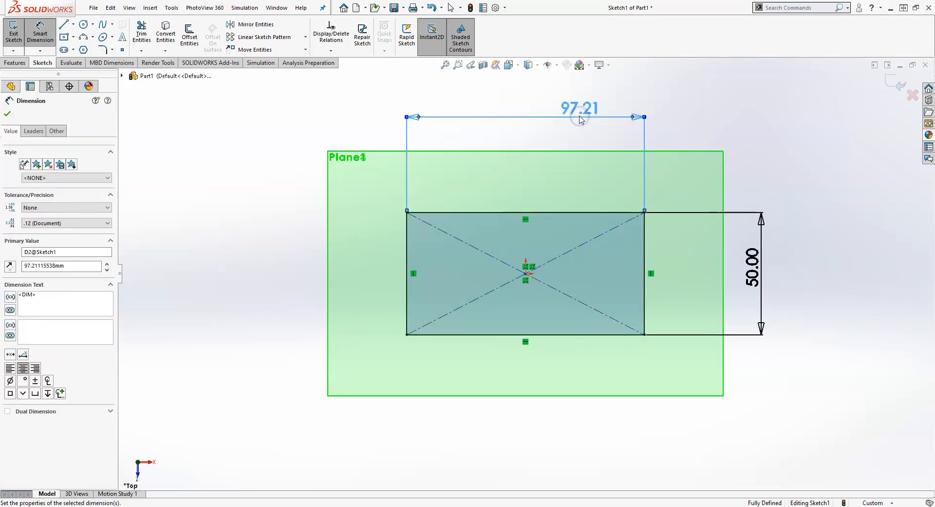
left_click(895, 83)
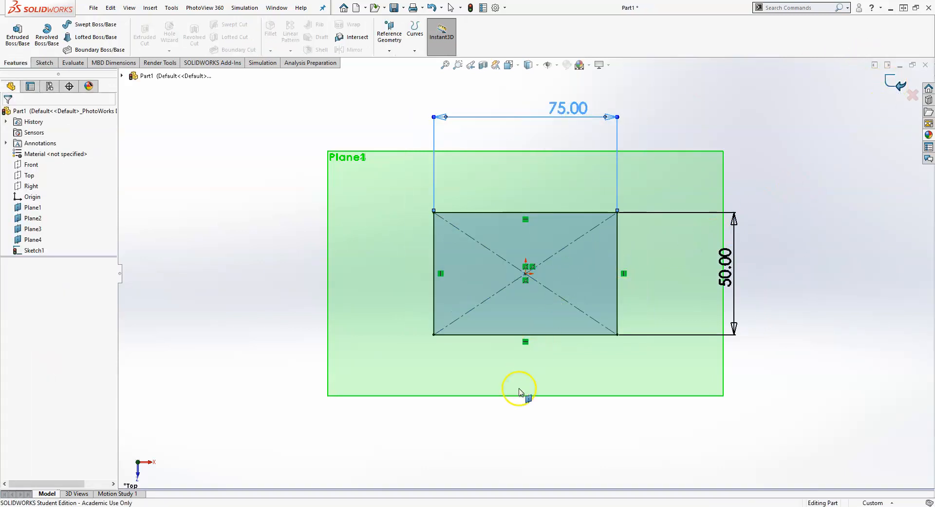
Start a new sketch on Plane1 and orient the view normal to it.
mouse_move(710, 422)
middle_mouse_down()
mouse_move(720, 255)
mouse_move(695, 254)
mouse_move(622, 316)
middle_mouse_up()
left_click(462, 222)
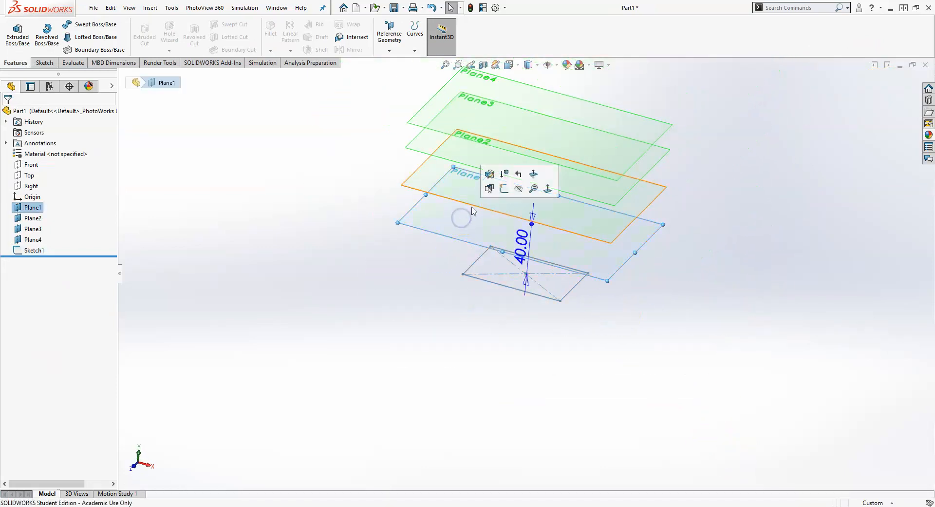
left_click(503, 190)
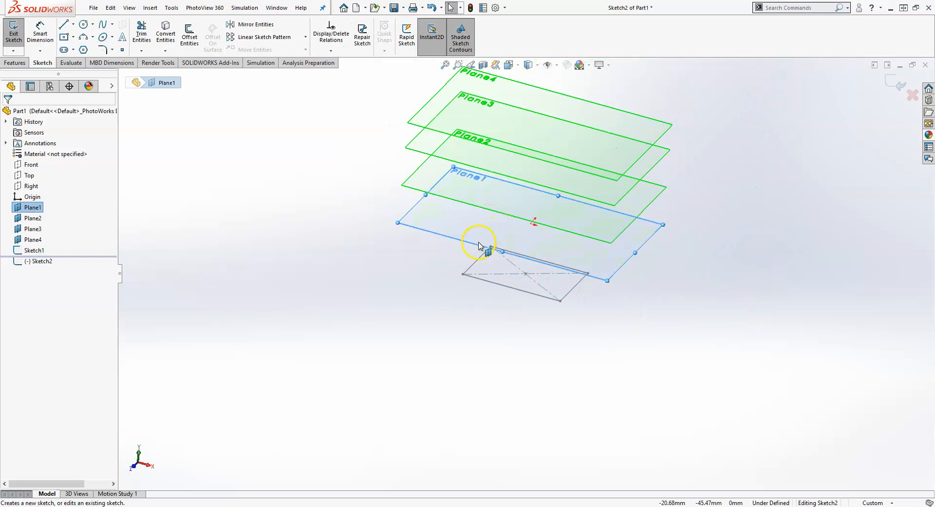
key("space")
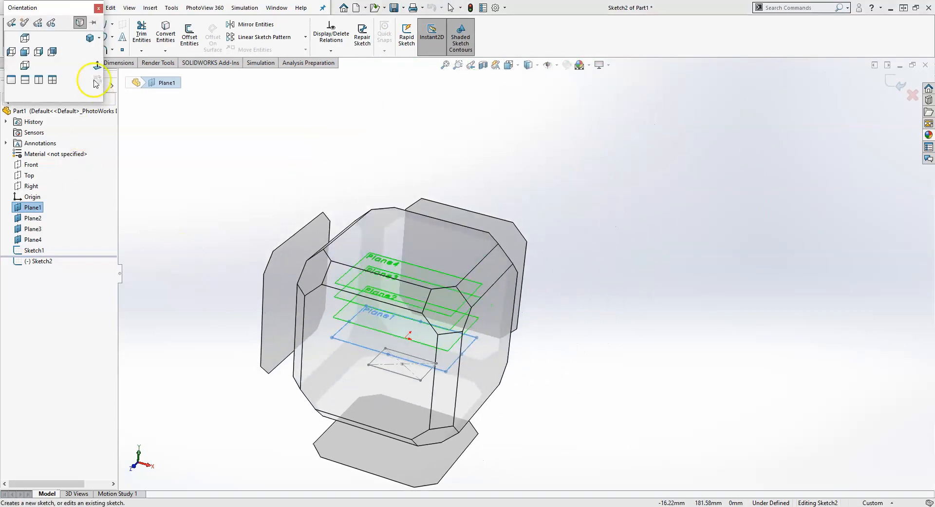
left_click(97, 65)
left_click(454, 307)
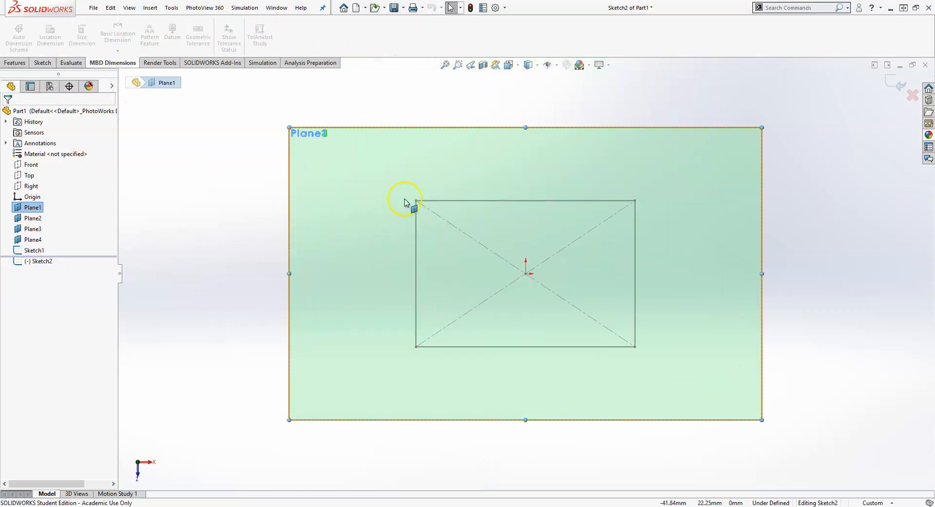
left_click(14, 62)
left_click(42, 62)
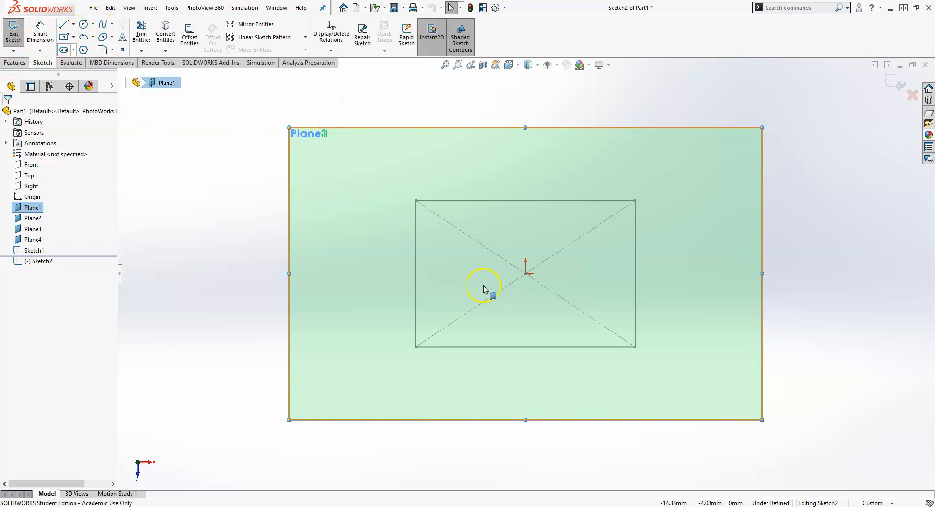
Convert the four outer edges of the Top plane rectangle into the Plane1 sketch and finish the sketch.
left_click(164, 29)
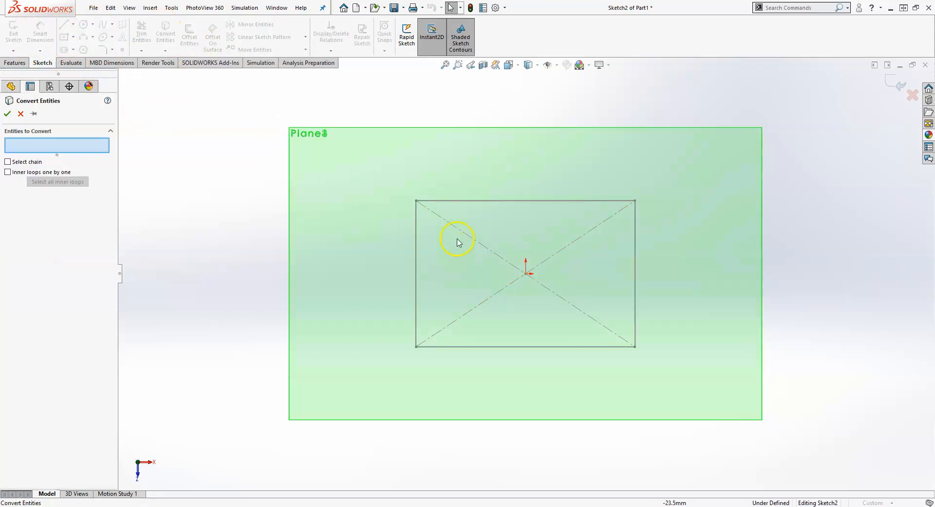
left_click(467, 200)
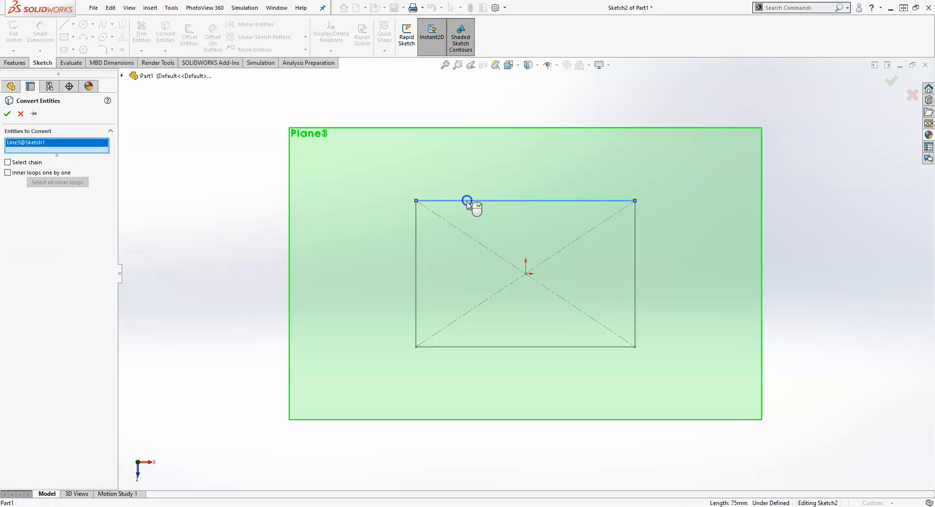
left_click(417, 246)
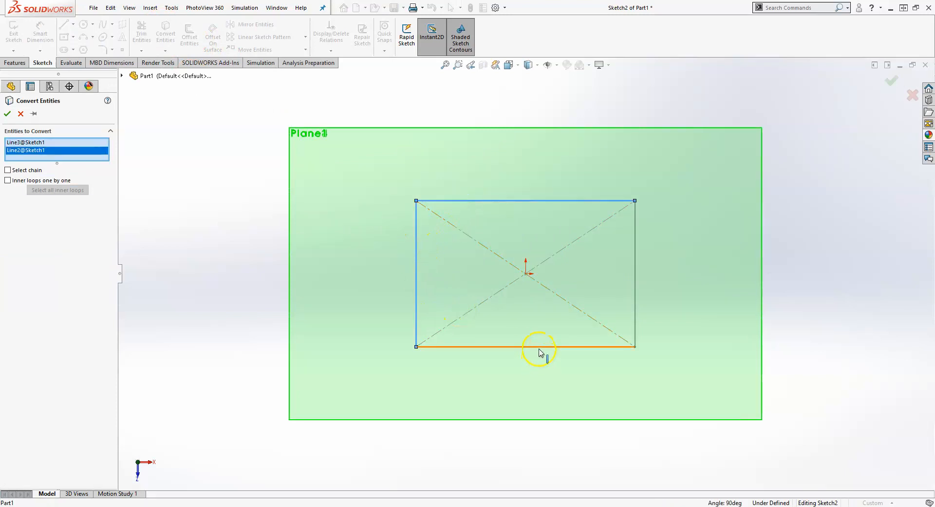
left_click(539, 347)
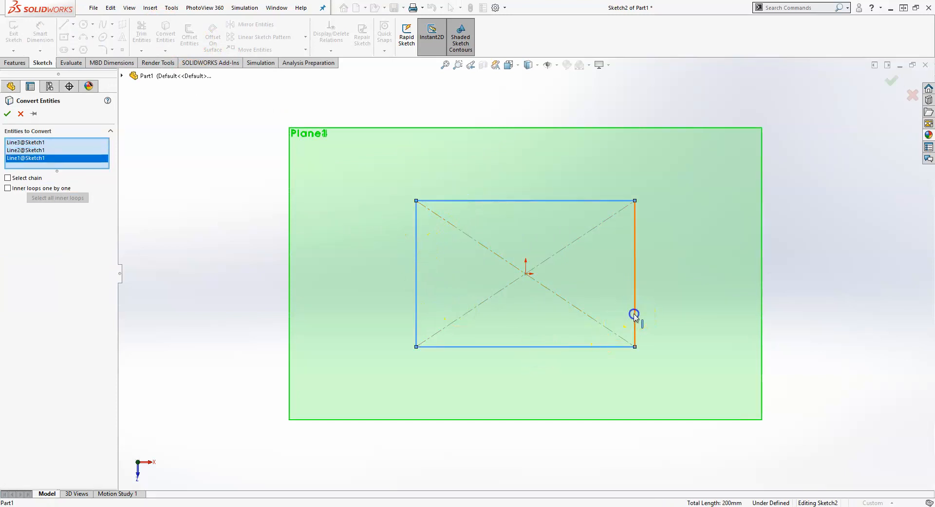
left_click(635, 315)
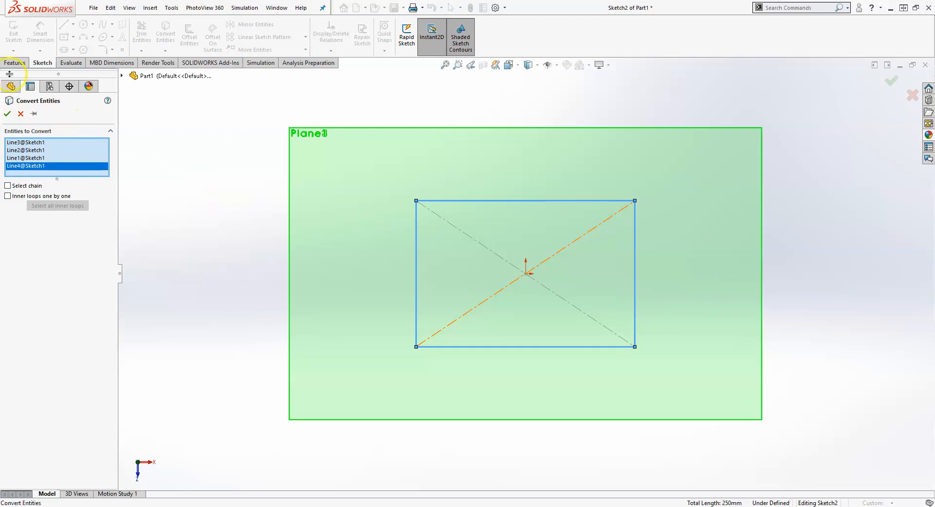
left_click(8, 113)
mouse_move(292, 312)
middle_mouse_down()
mouse_move(294, 195)
mouse_move(309, 220)
middle_mouse_up()
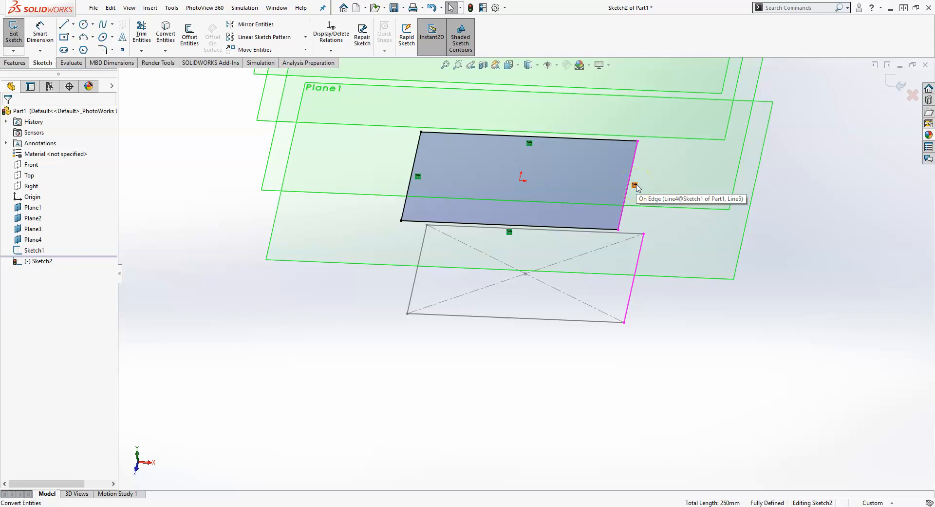
left_click(639, 155)
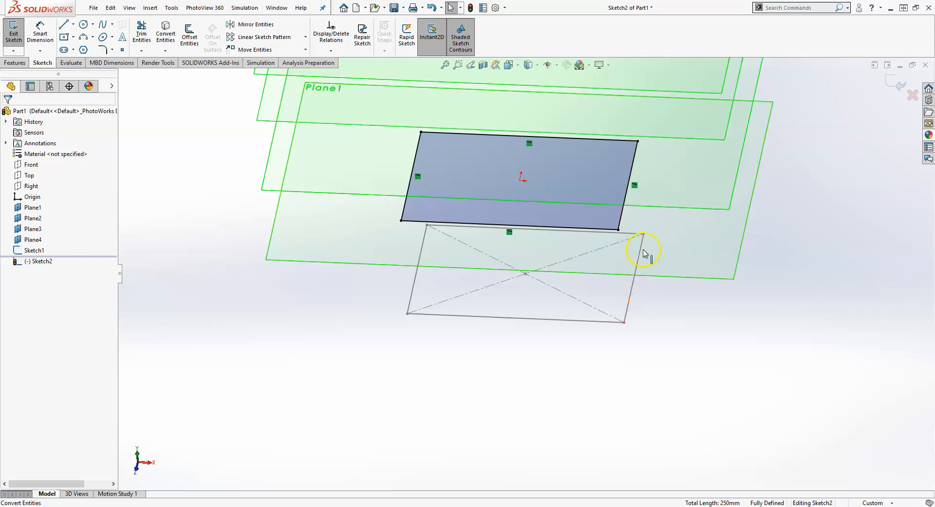
left_click(901, 88)
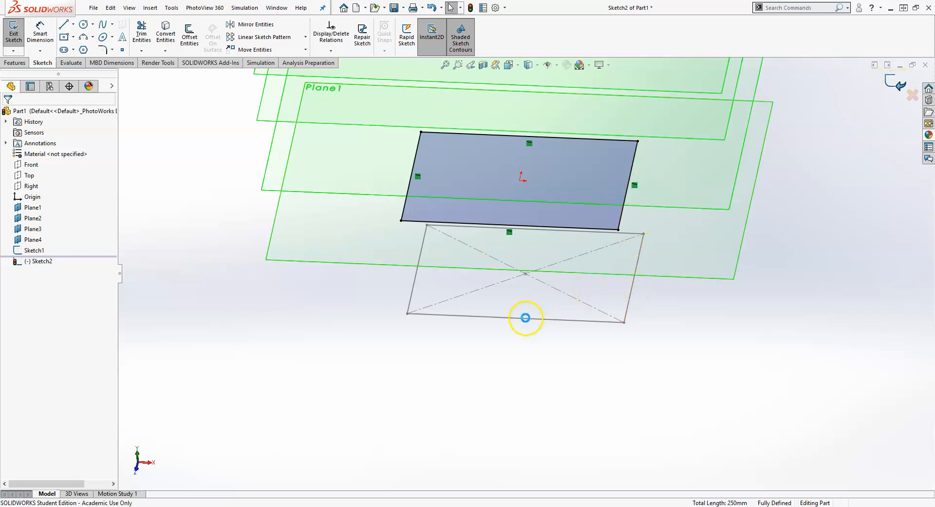
Sketch a center rectangle about 38 by 45 mm at the origin on Plane2.
mouse_move(464, 335)
middle_mouse_down()
mouse_move(437, 259)
mouse_move(449, 292)
mouse_move(451, 180)
middle_mouse_up()
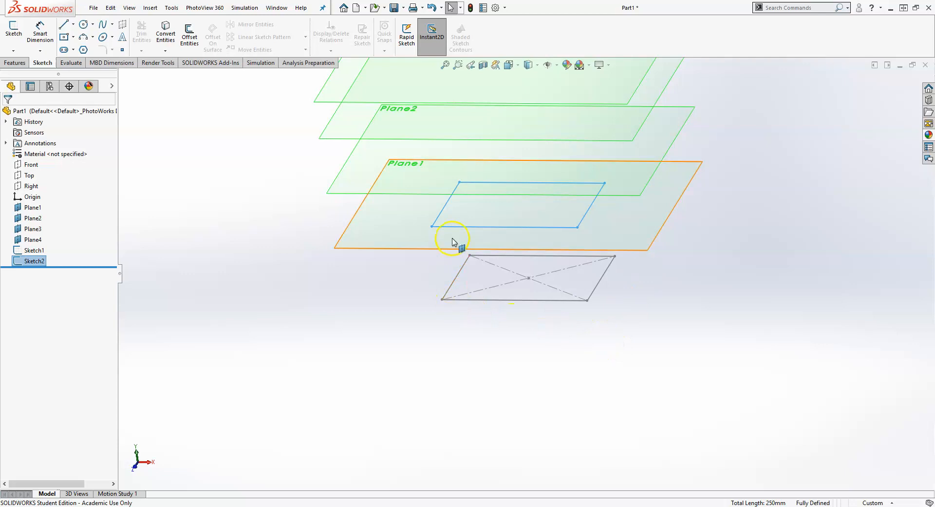
middle_click_drag(339, 288, 314, 327)
scroll(350, 220, "down", 2)
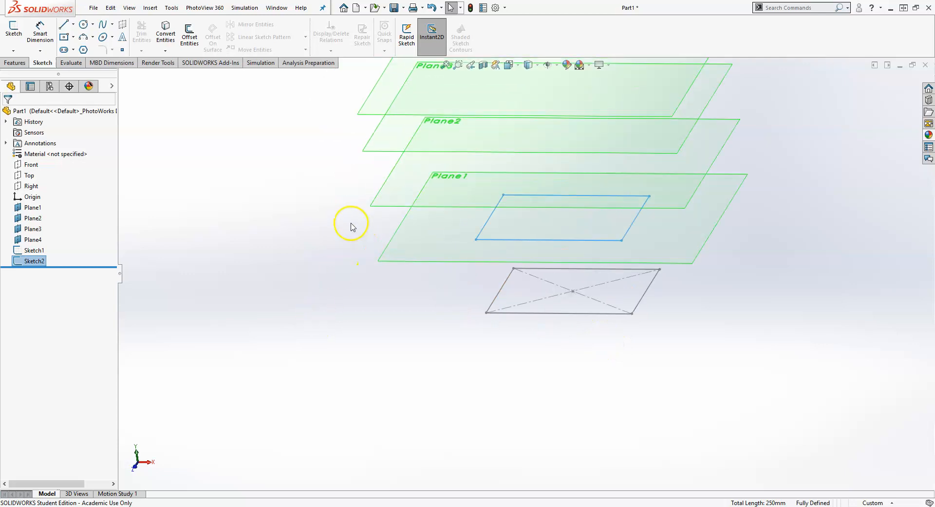
left_click(397, 191)
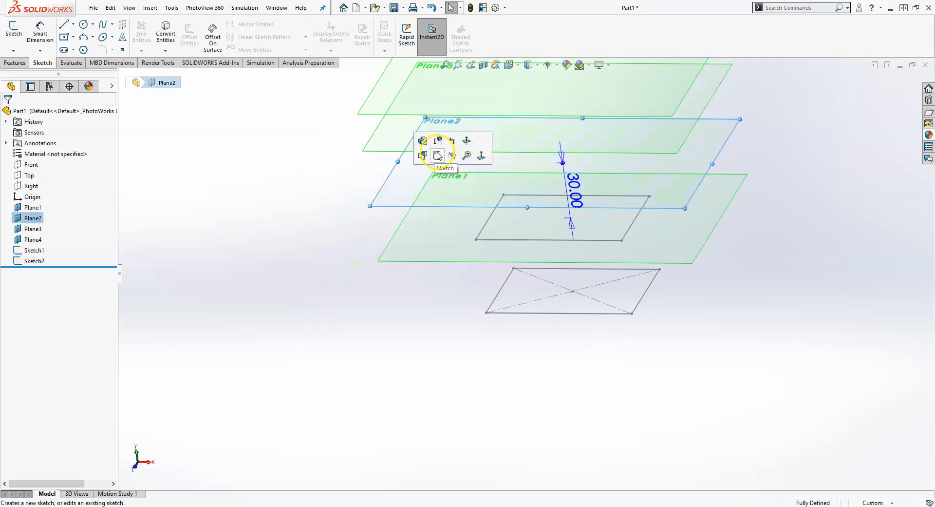
left_click(436, 153)
key("space")
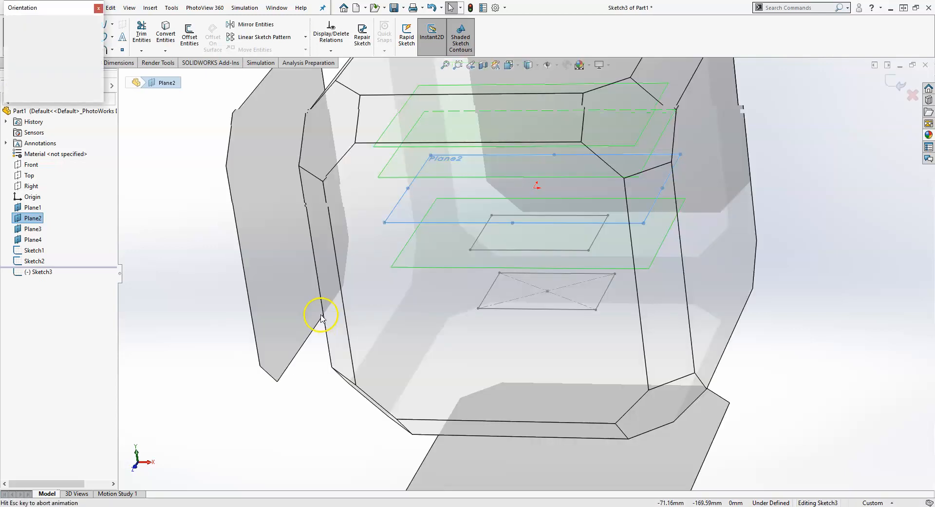
left_click(98, 65)
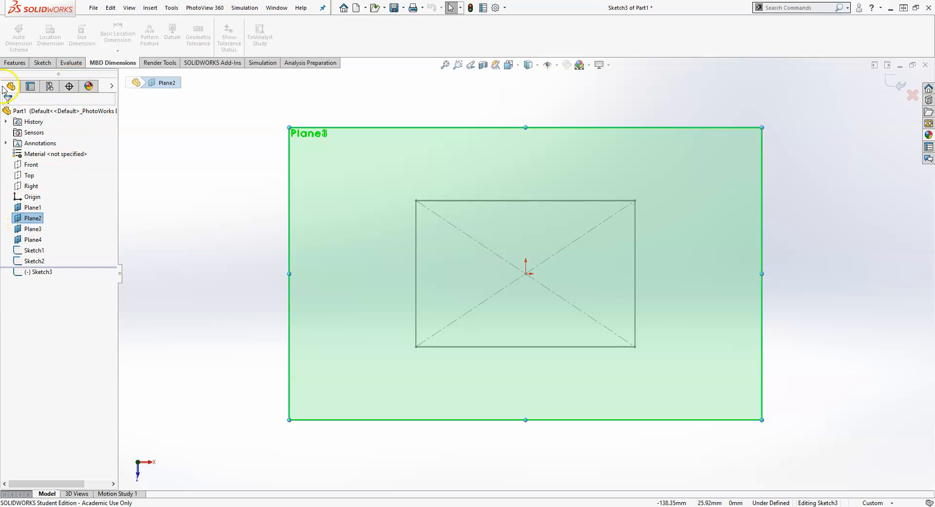
left_click(43, 62)
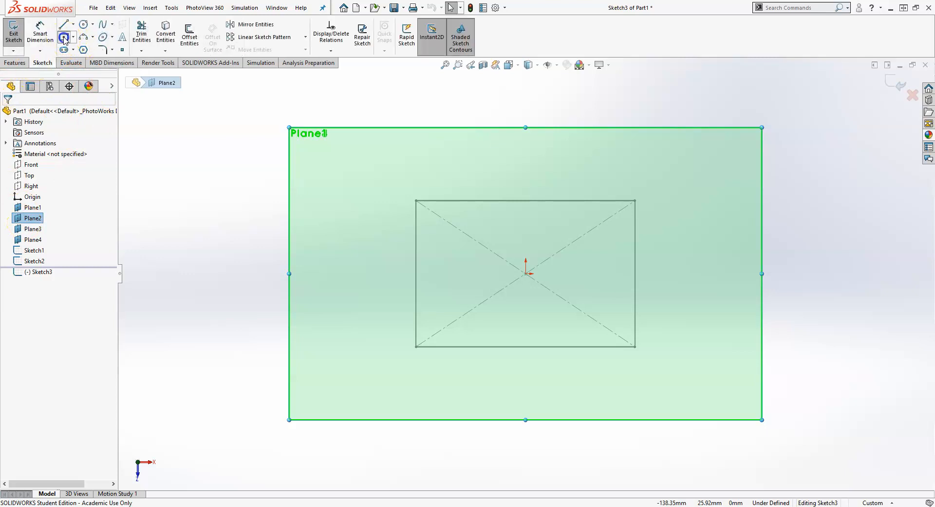
left_click(64, 38)
left_click(526, 273)
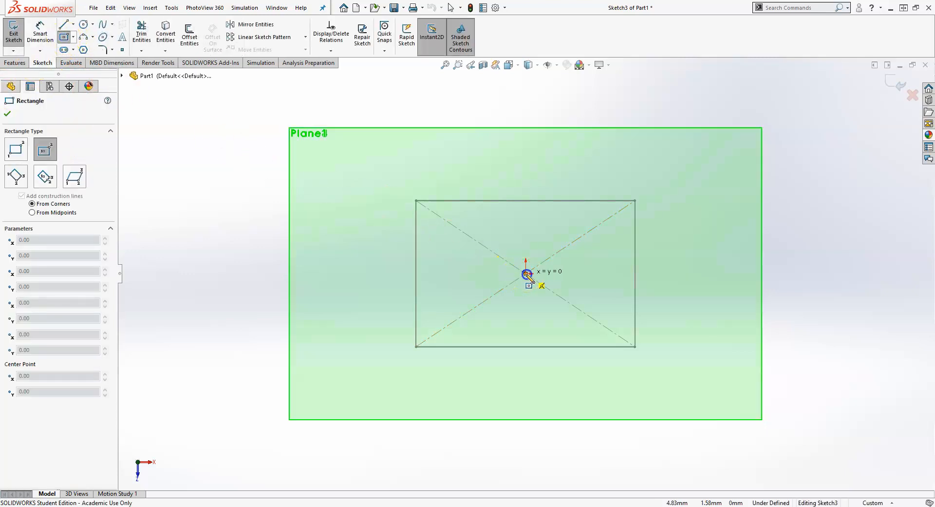
left_click(580, 211)
Dimension the Plane2 rectangle 40 mm wide and 35 mm high, and finish the sketch.
right_click_drag(743, 263, 742, 138)
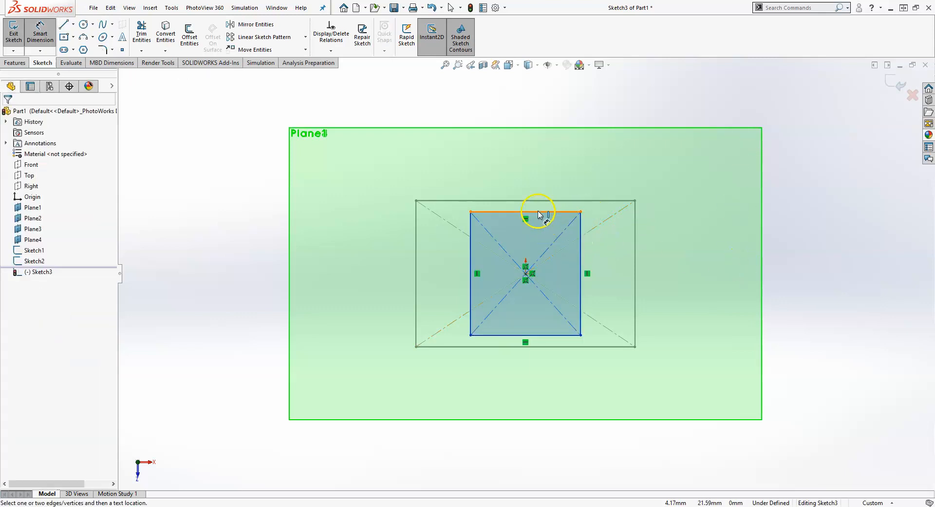
left_click(541, 212)
left_click(533, 155)
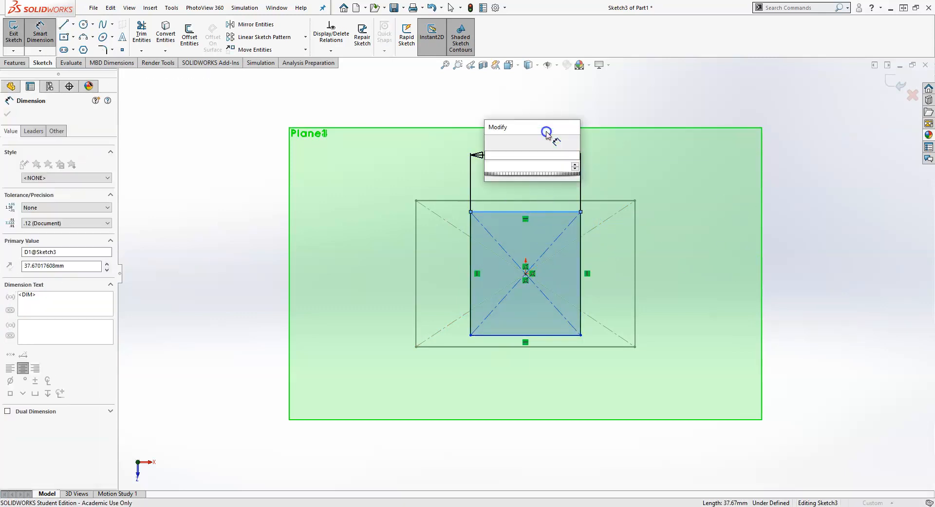
type("40")
key("Return")
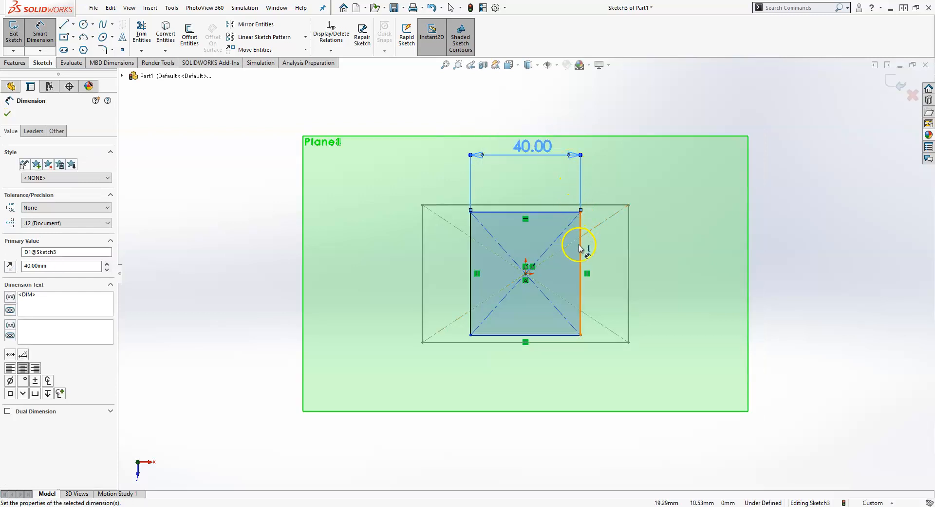
left_click(582, 246)
left_click(691, 258)
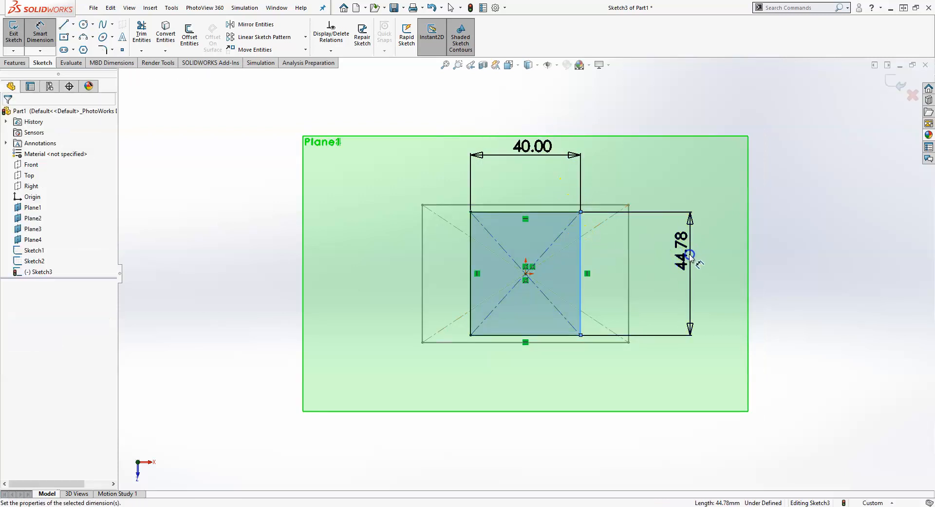
type("35")
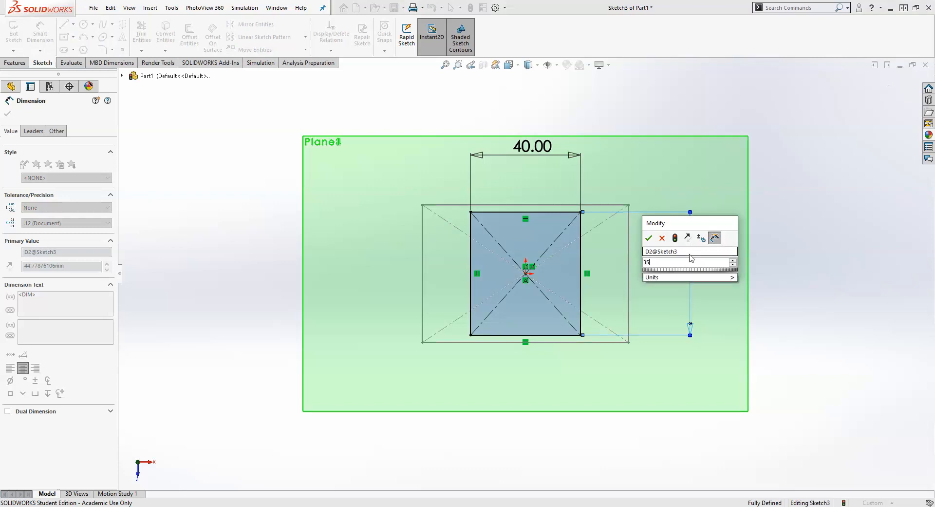
key("Return")
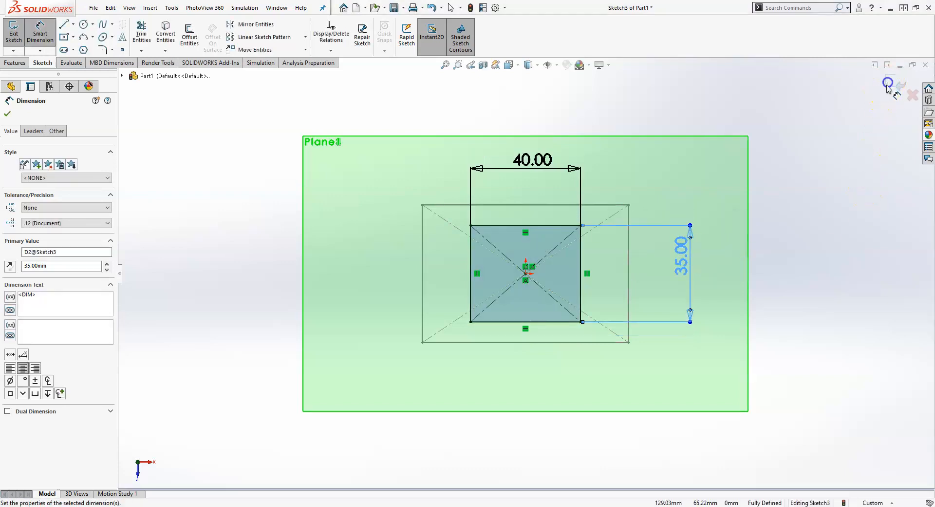
left_click(883, 97)
Start a new sketch on Plane3 and orient the view normal to it.
mouse_move(491, 405)
middle_mouse_down()
mouse_move(499, 313)
mouse_move(482, 240)
middle_mouse_up()
scroll(707, 360, "up", 3)
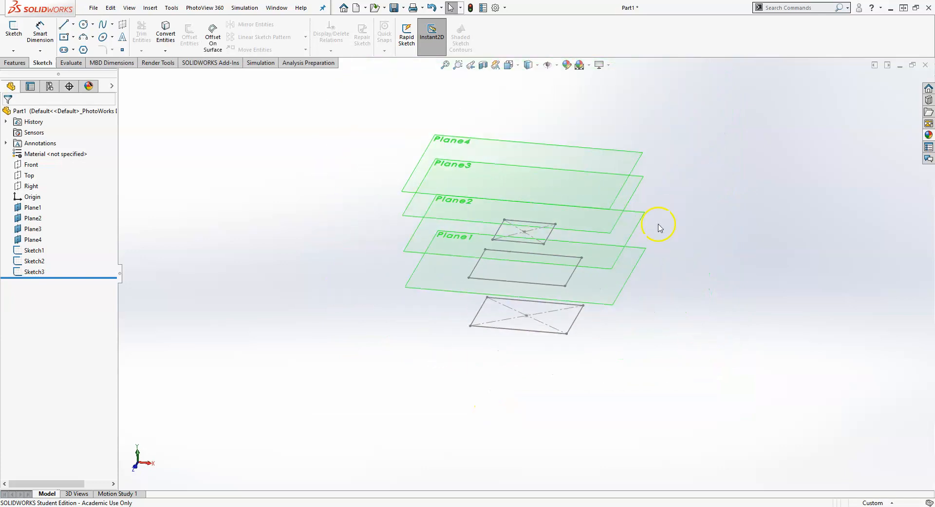
scroll(556, 94, "down", 1)
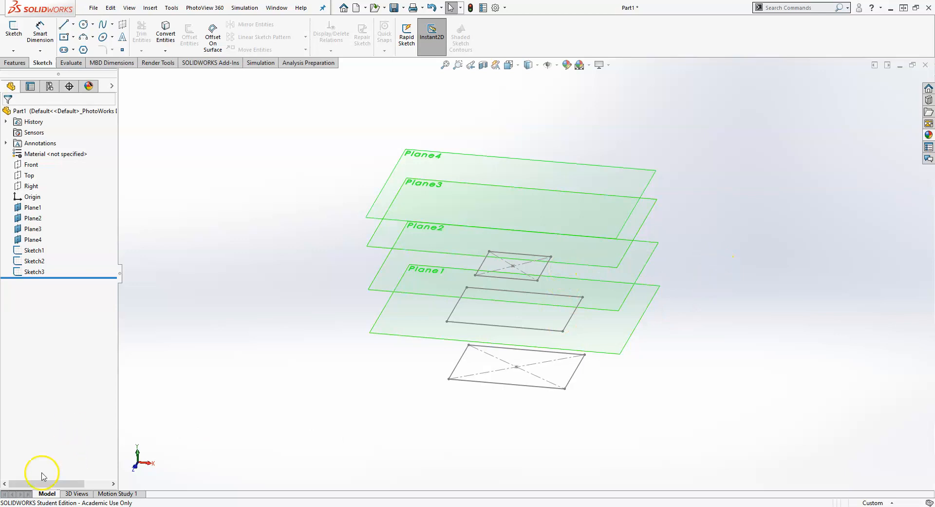
scroll(700, 208, "down", 2)
scroll(453, 247, "down", 1)
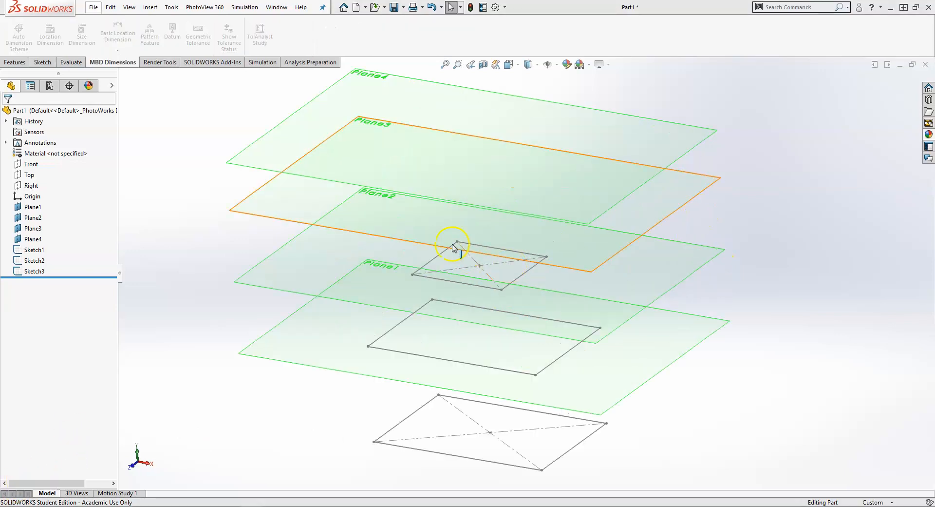
left_click(302, 207)
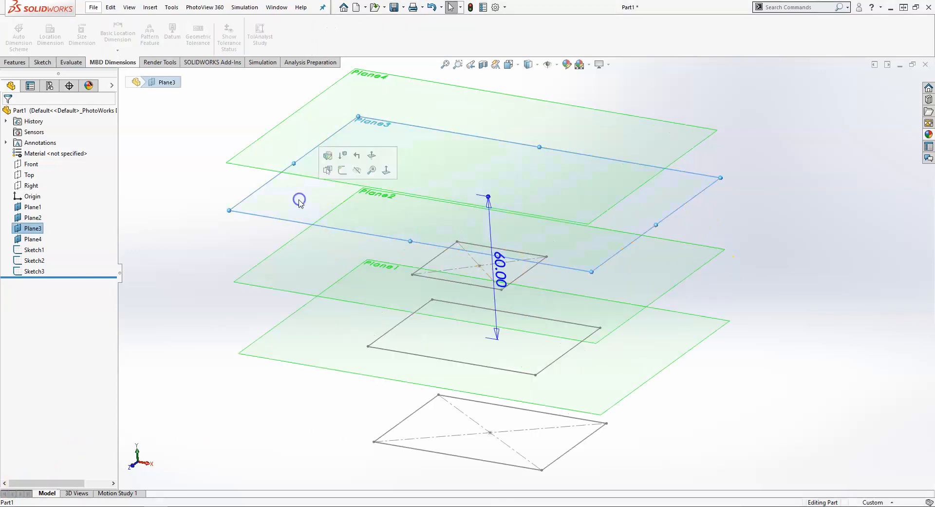
left_click(343, 170)
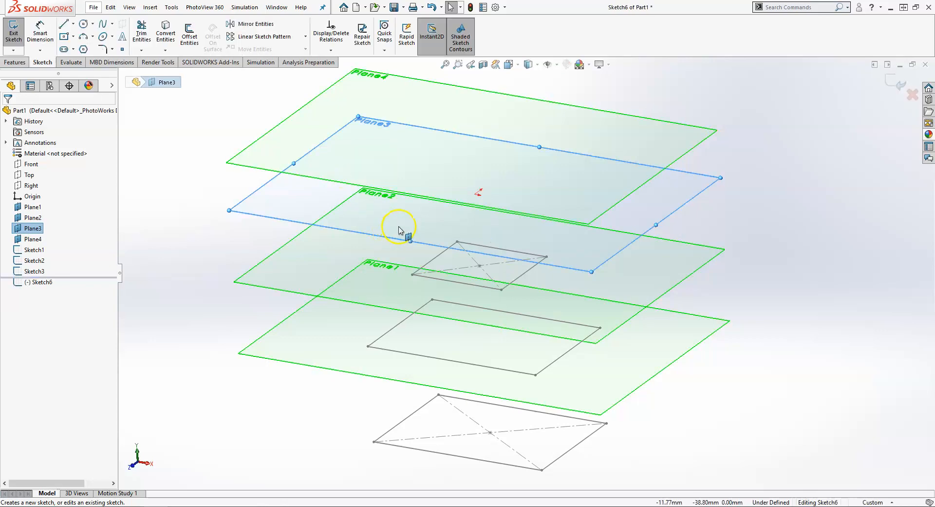
key("space")
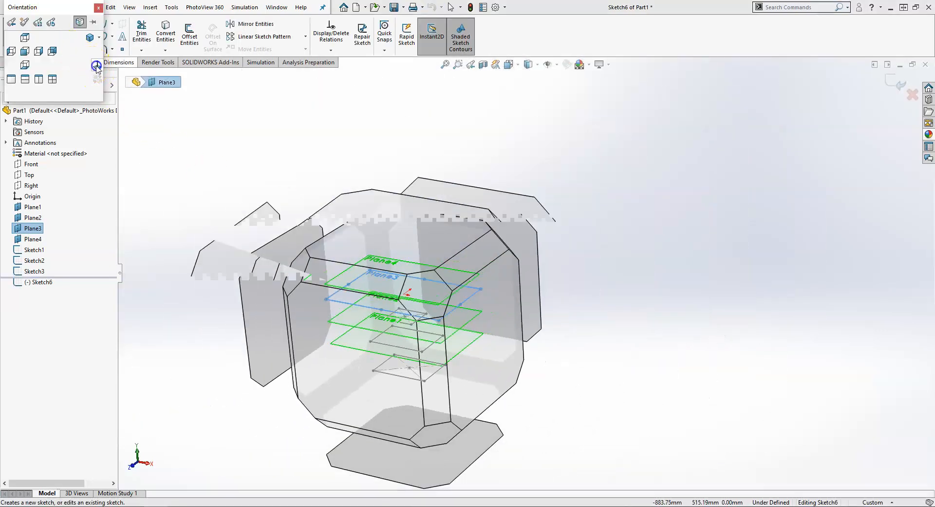
left_click(296, 175)
left_click(10, 64)
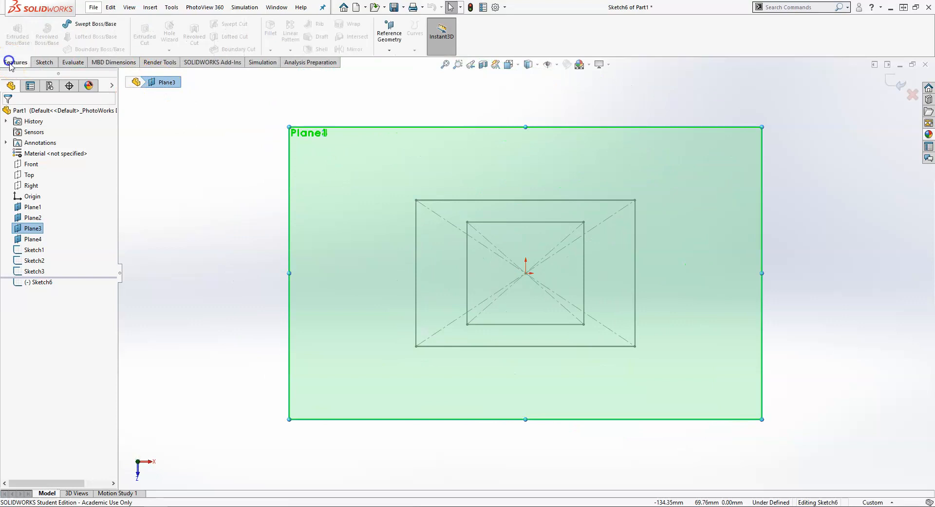
left_click(47, 63)
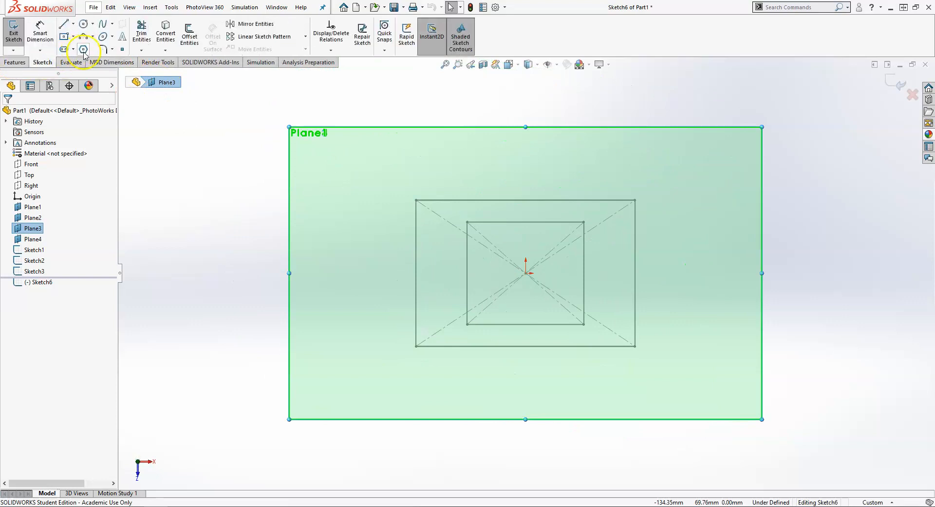
Sketch a hexagon with sides about 12 mm long centered at the origin and make its upper side horizontal.
left_click(83, 49)
left_click_drag(527, 273, 535, 240)
key("Escape")
left_click(545, 221)
left_click(557, 200)
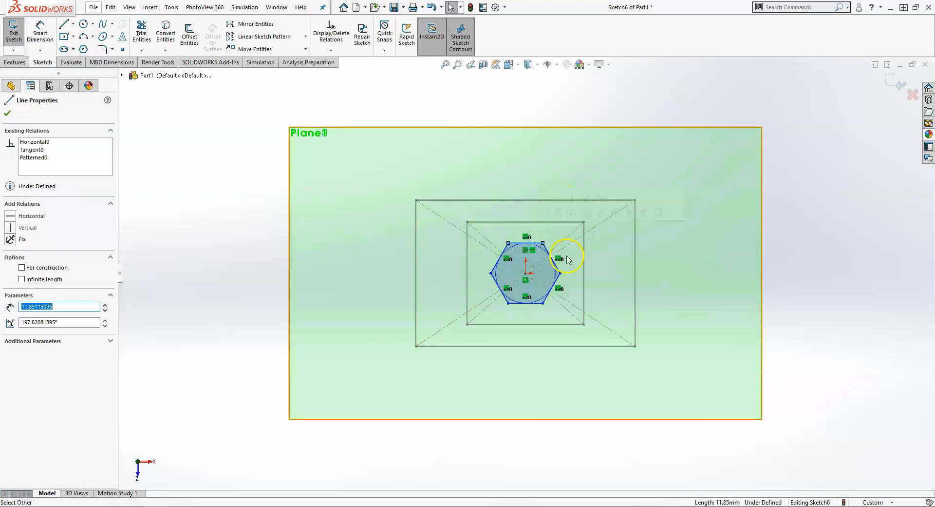
Dimension the hexagon's inscribed construction circle to 25 mm diameter, place the dimension closer to the profile, and finish the sketch.
left_click(541, 395)
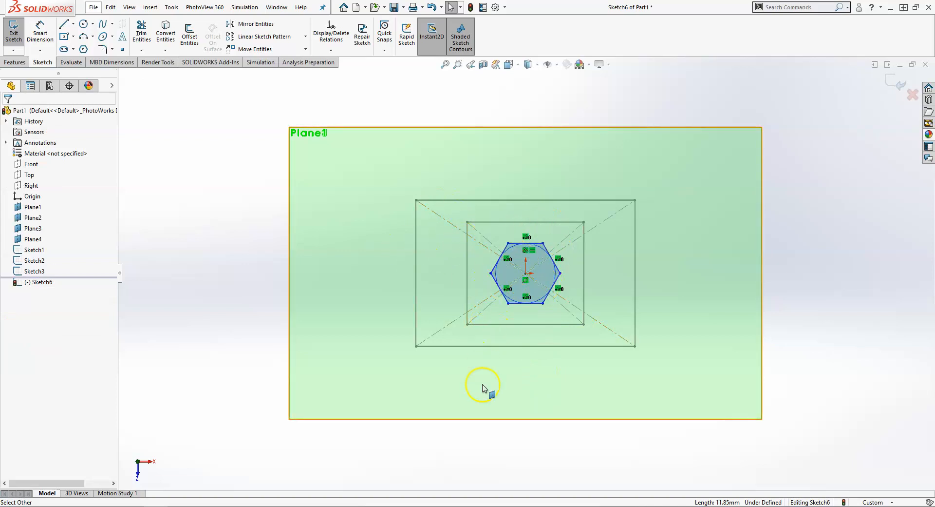
right_click_drag(484, 458, 484, 419)
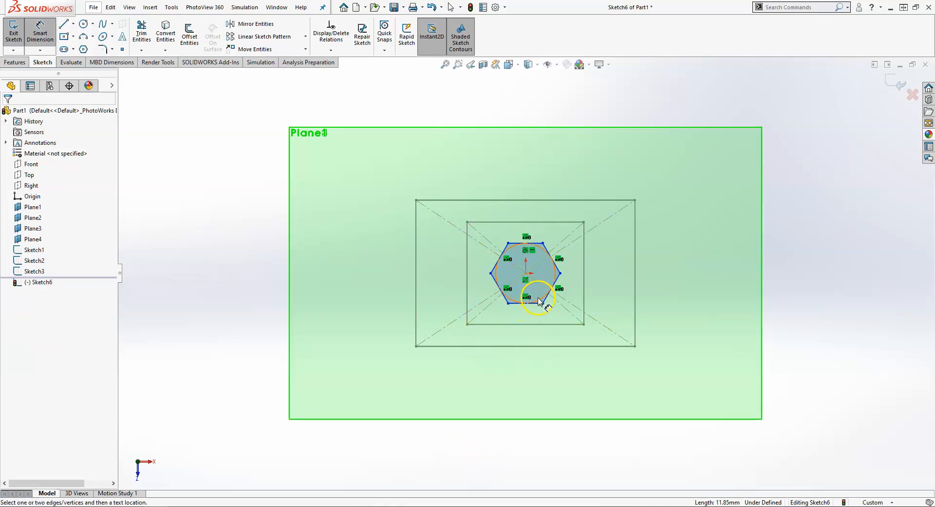
left_click(541, 301)
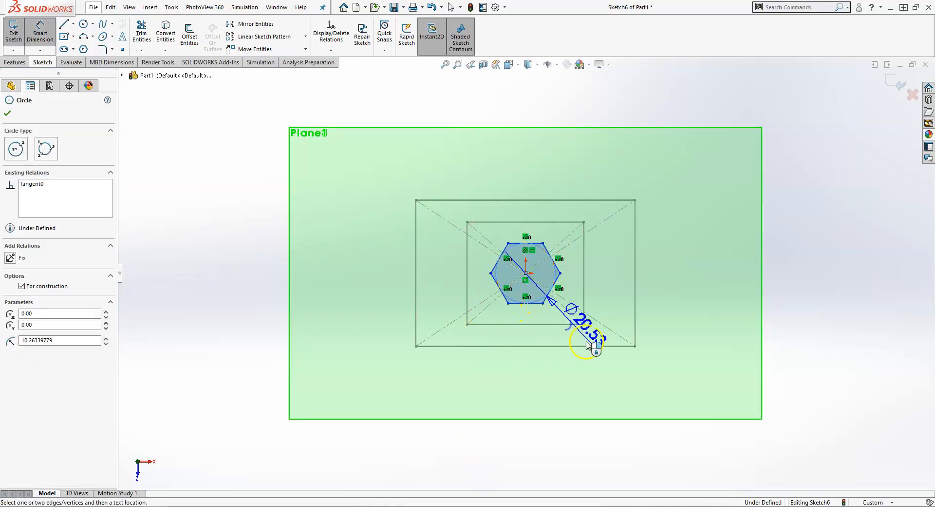
left_click(568, 414)
type("25")
key("Return")
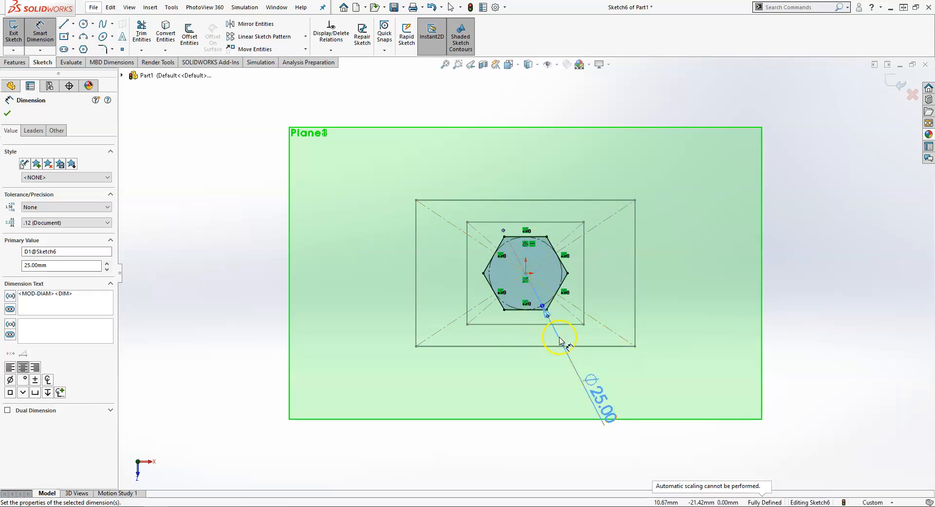
left_click_drag(581, 372, 574, 347)
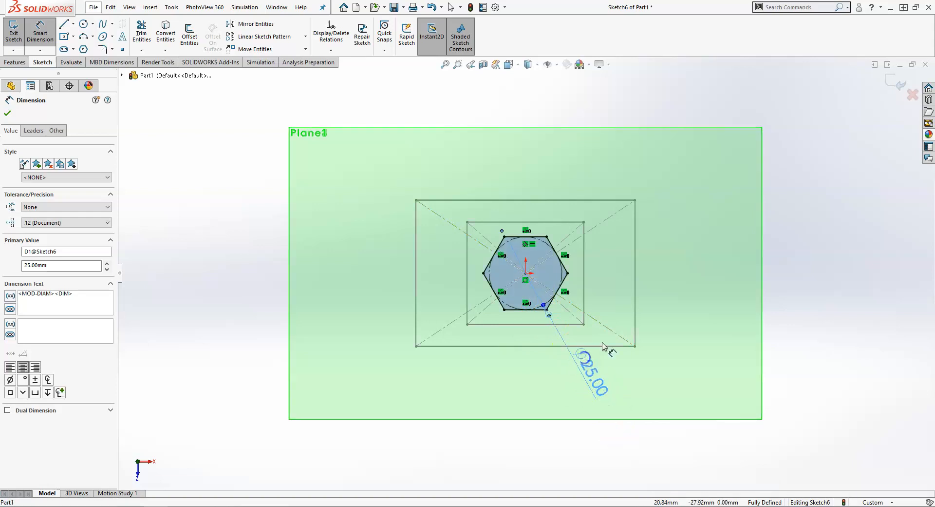
left_click(887, 90)
Start a sketch on Plane4 and draw a circle about 33 mm in diameter centered at the origin.
mouse_move(530, 355)
middle_mouse_down()
mouse_move(522, 246)
mouse_move(501, 242)
mouse_move(499, 221)
mouse_move(487, 216)
middle_mouse_up()
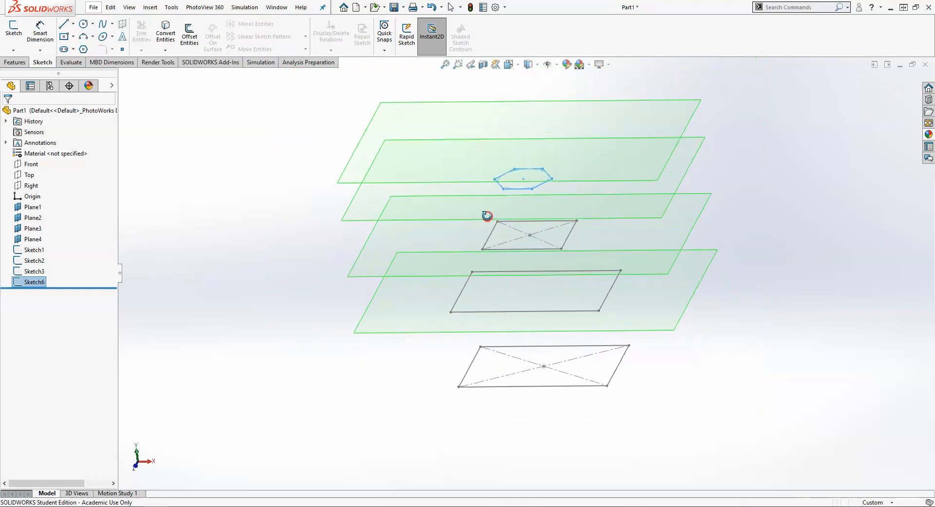
left_click(498, 121)
left_click(533, 93)
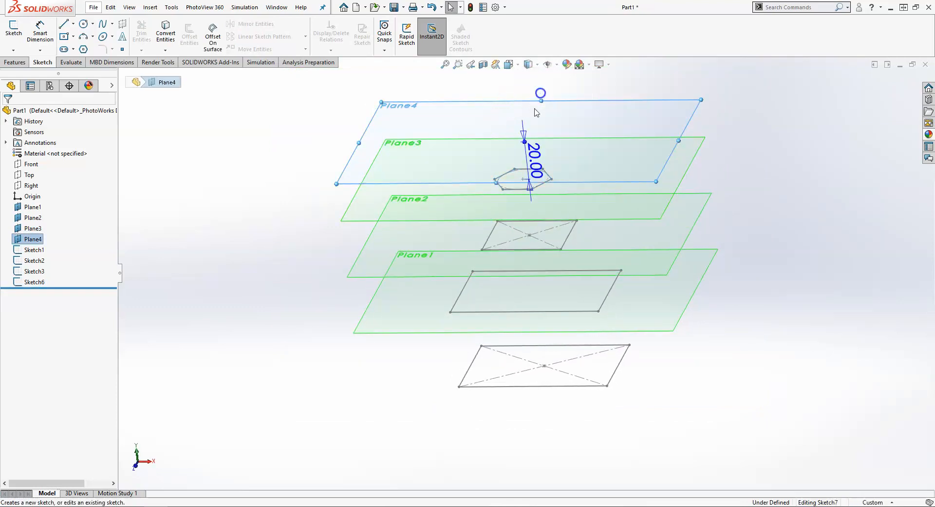
left_click(85, 24)
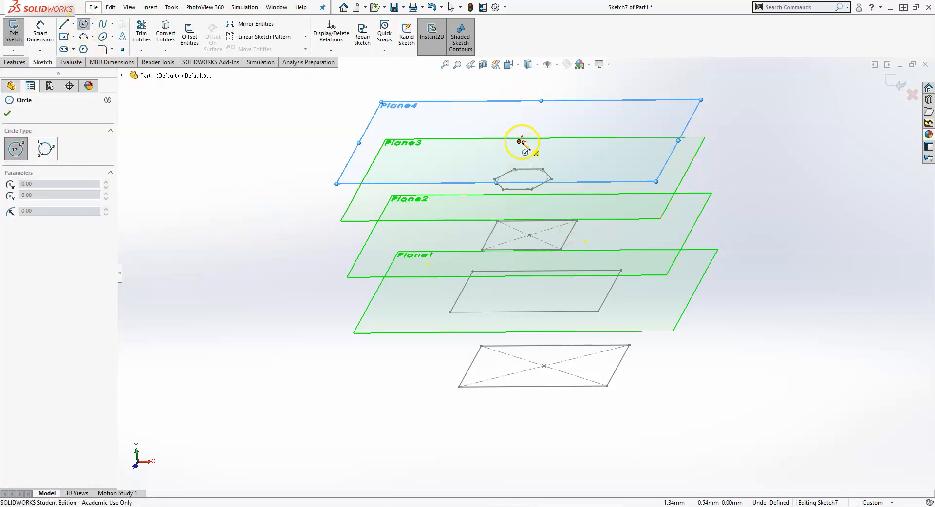
left_click(519, 142)
left_click(538, 150)
Dimension the Plane4 circle to 15 mm diameter and finish the sketch.
right_click_drag(553, 124, 551, 88)
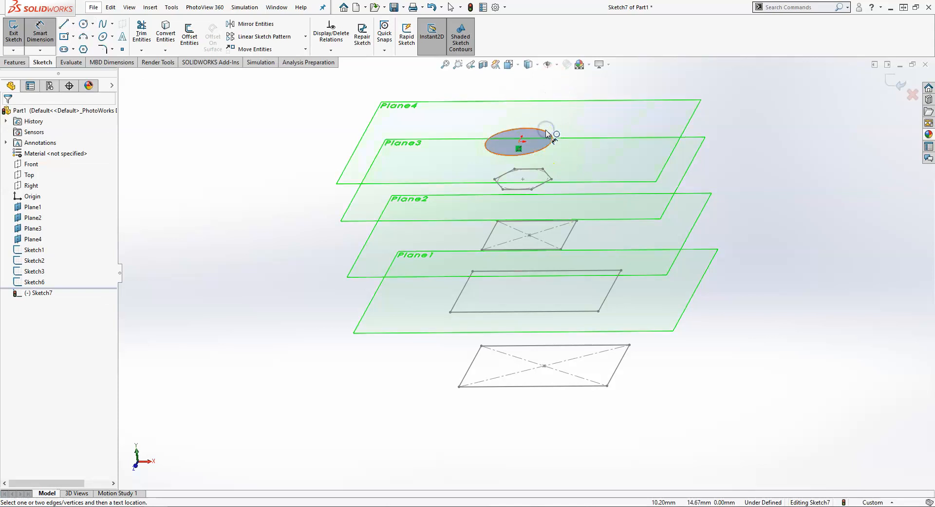
left_click(547, 135)
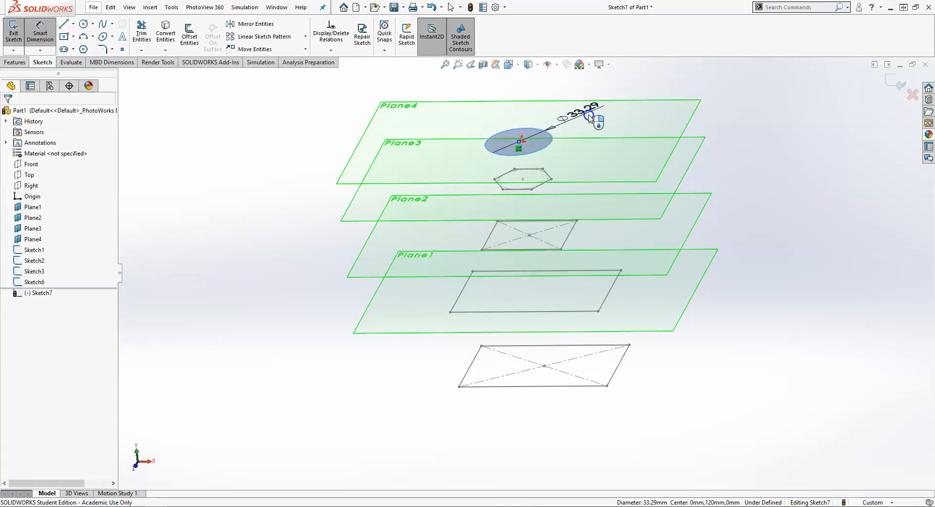
left_click(589, 118)
type("15")
key("Return")
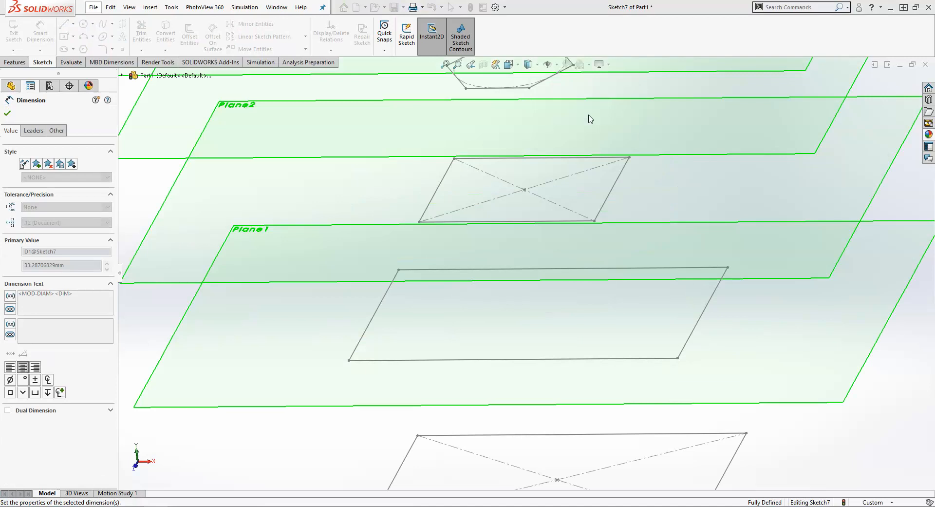
scroll(609, 205, "up", 5)
scroll(536, 202, "down", 5)
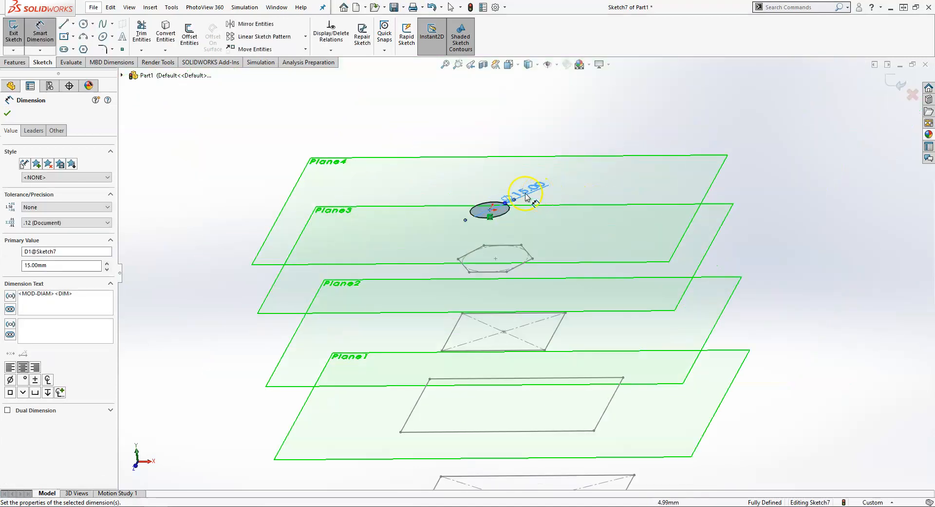
left_click(898, 84)
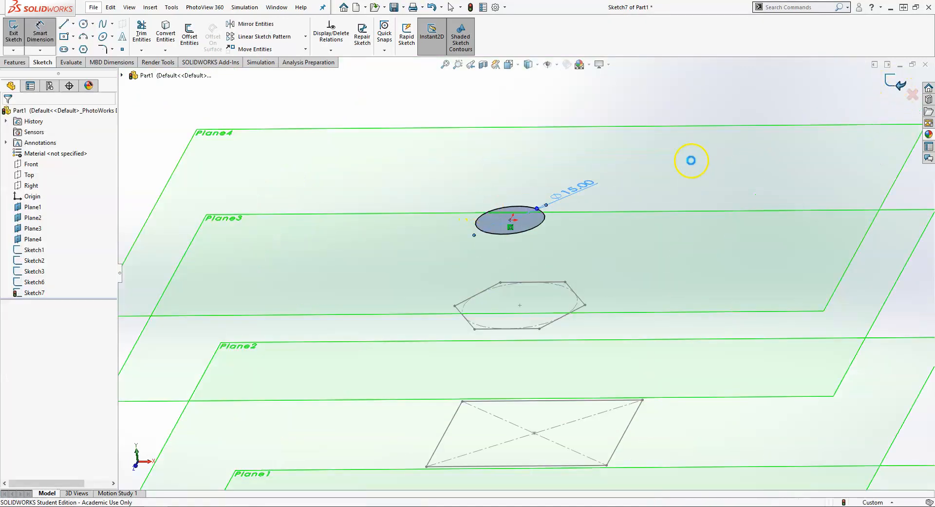
Start a Lofted Boss/Base and select the five profiles in order from the bottom rectangle up to the Plane4 circle.
scroll(692, 164, "up", 4)
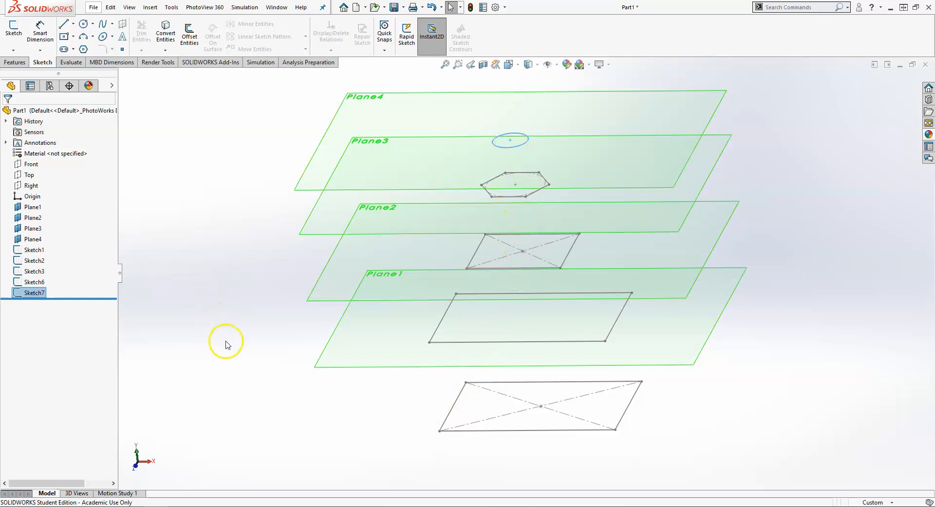
key("f")
left_click(676, 172)
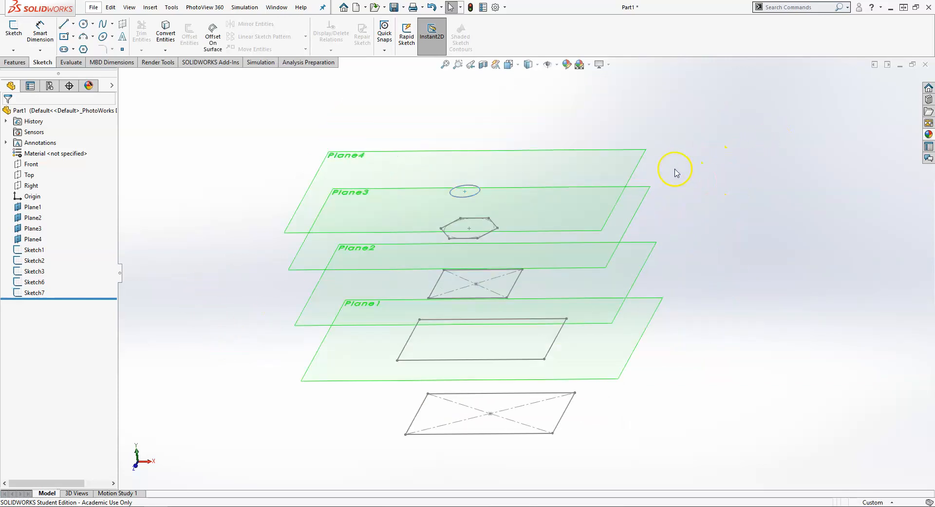
left_click(15, 62)
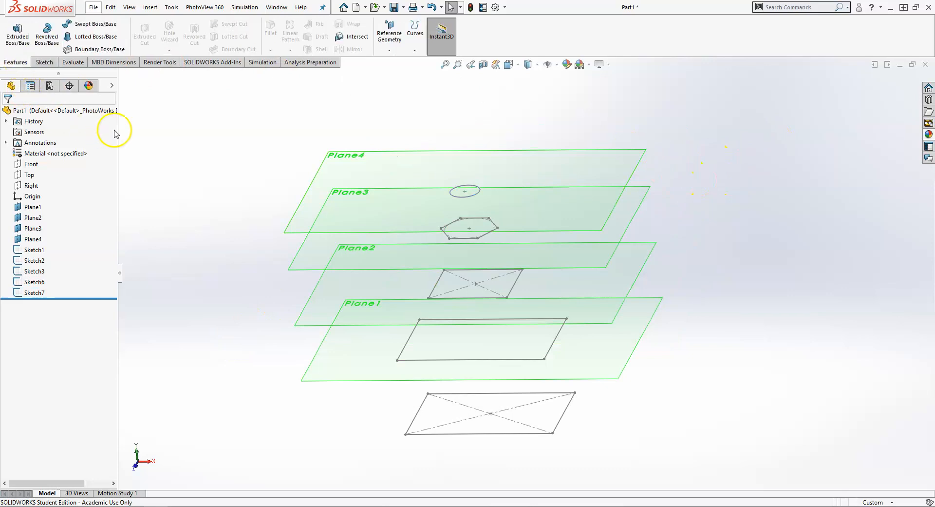
left_click(95, 38)
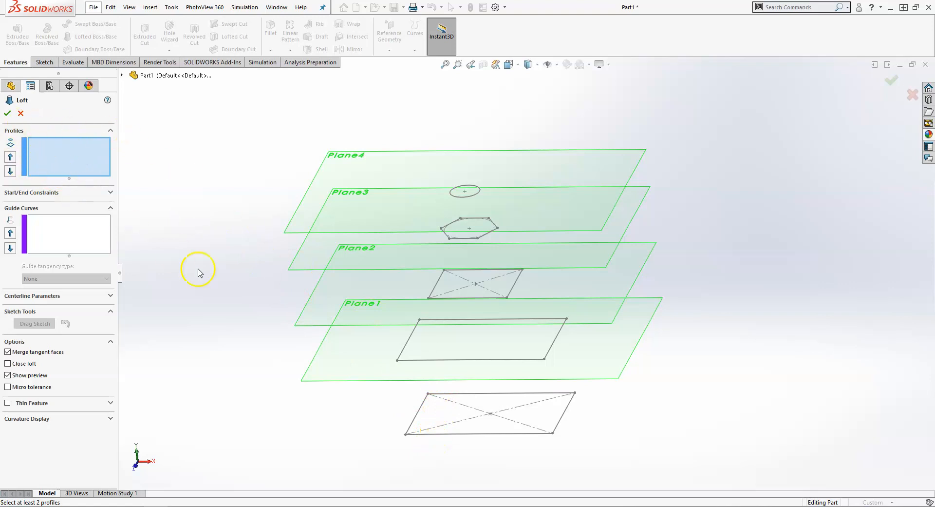
left_click(416, 414)
left_click(409, 344)
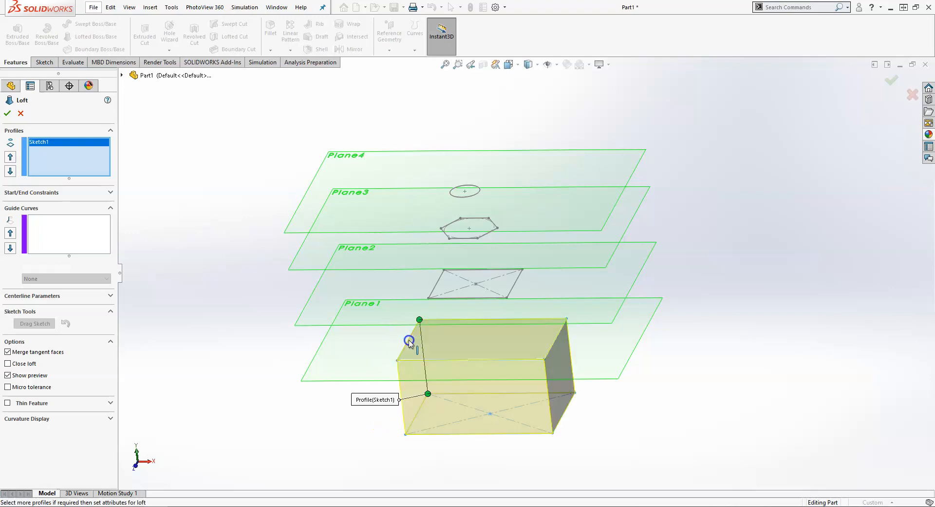
left_click(437, 289)
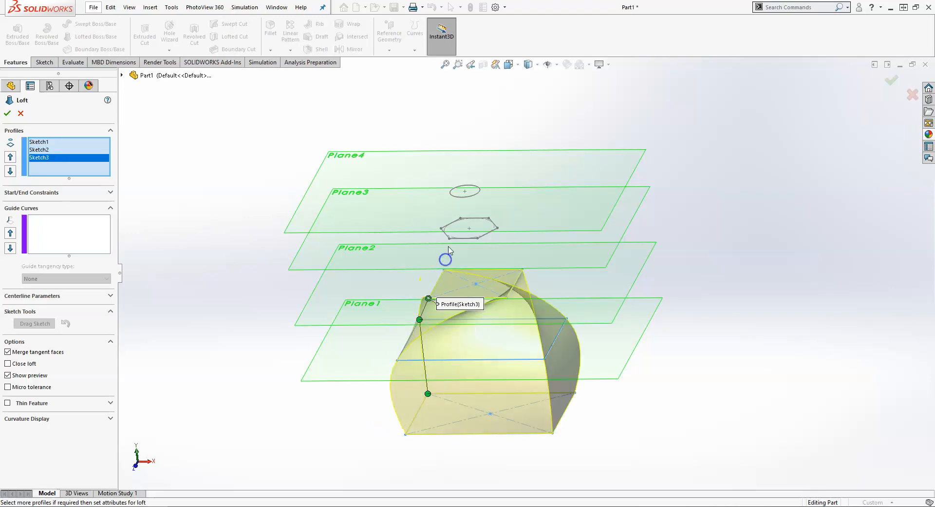
left_click(444, 232)
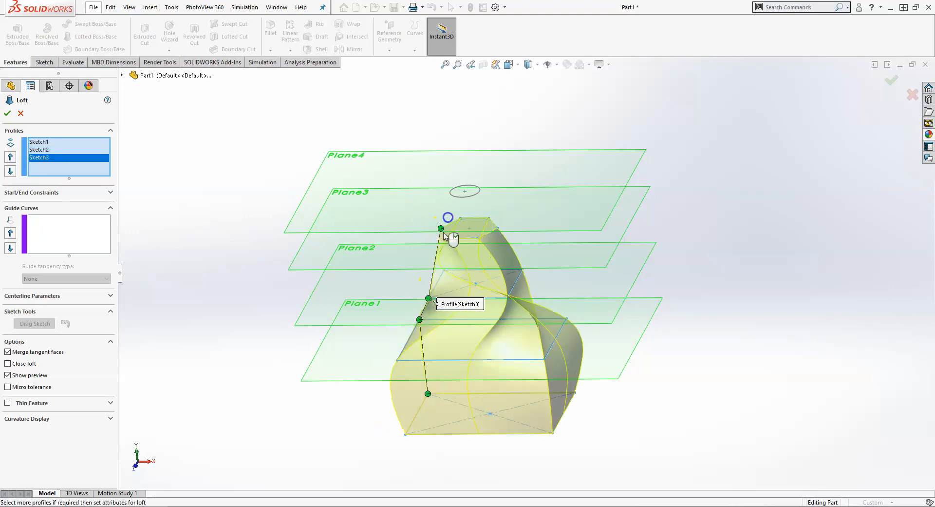
left_click(457, 197)
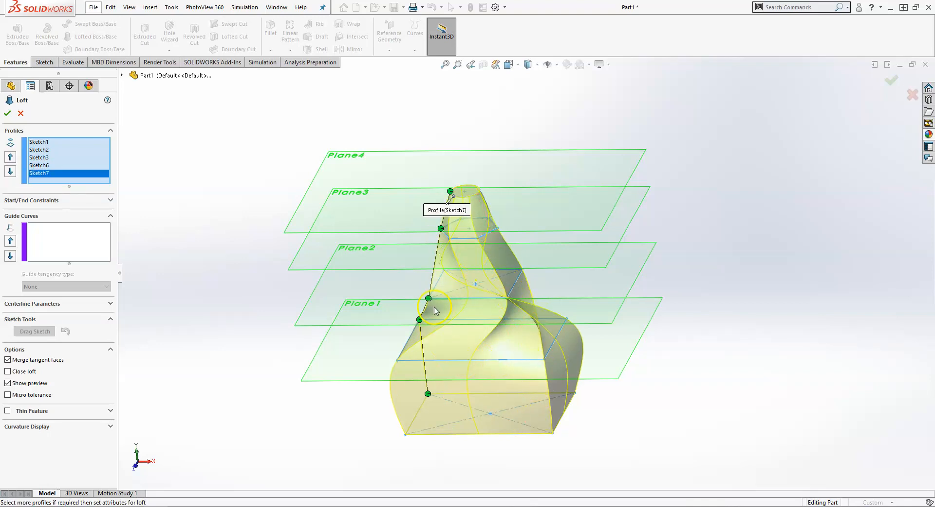
Move the loft connector on the Plane2 rectangle to the corner that lines up with the profiles below.
middle_click_drag(443, 303, 390, 336)
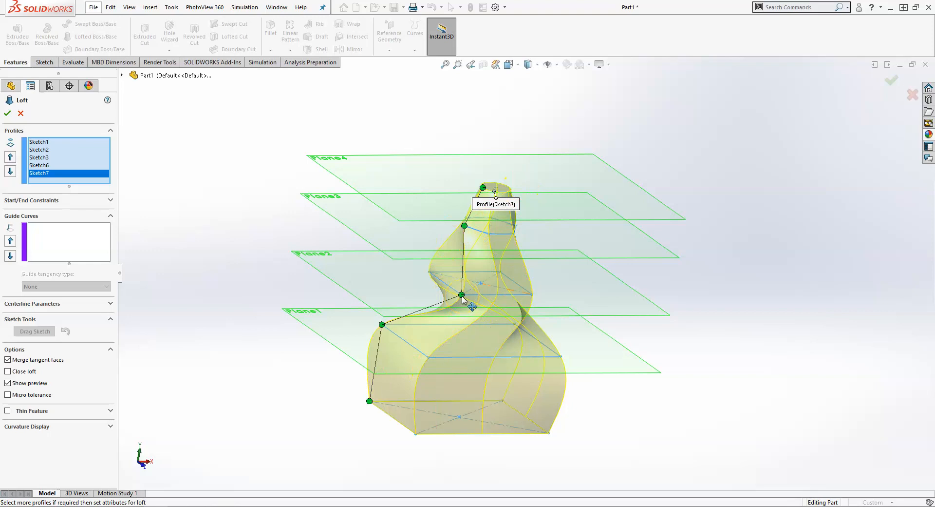
left_click_drag(461, 296, 438, 279)
scroll(459, 294, "up", 1)
middle_click_drag(498, 251, 504, 266)
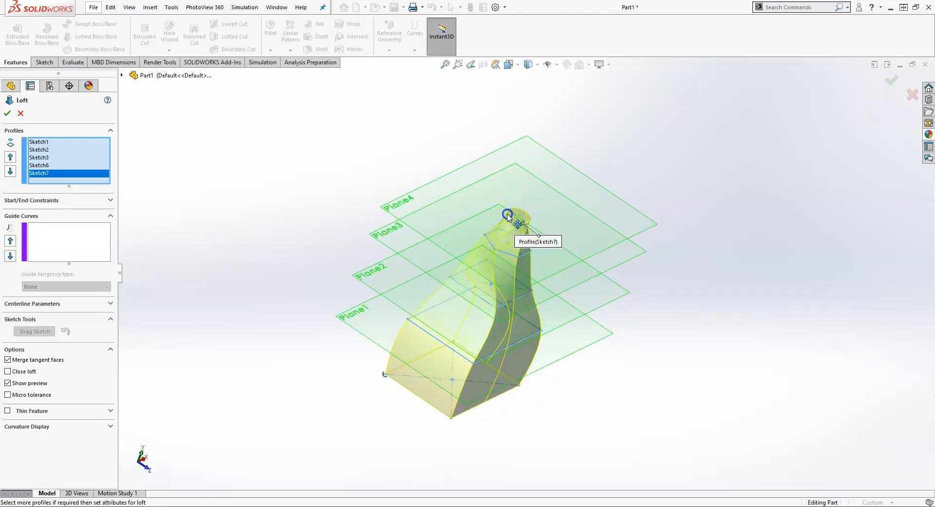
middle_click_drag(531, 307, 473, 291)
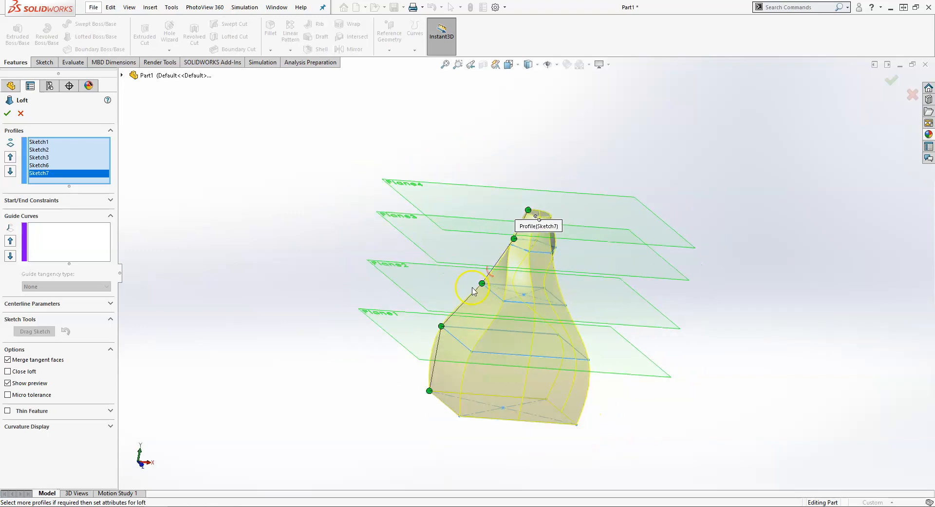
left_click_drag(489, 290, 492, 292)
middle_click_drag(541, 297, 561, 311)
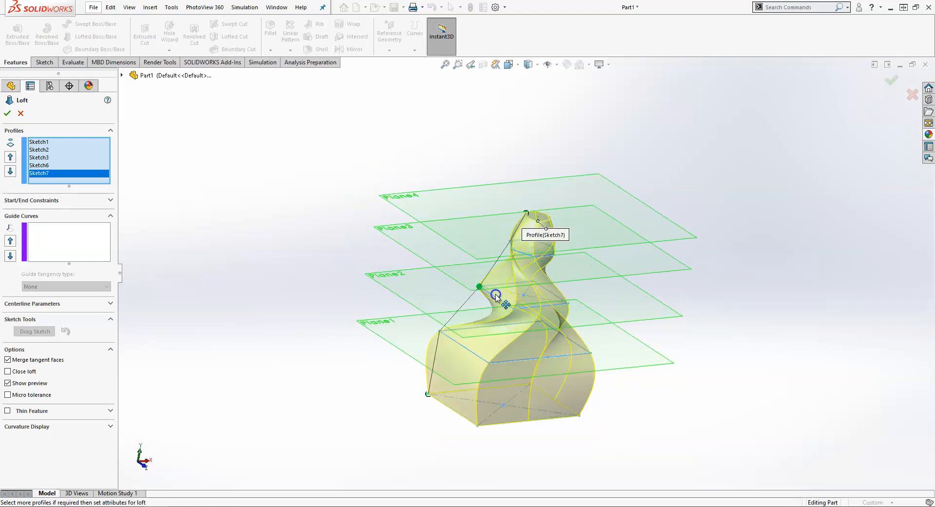
left_click_drag(496, 298, 489, 292)
scroll(494, 259, "down", 1)
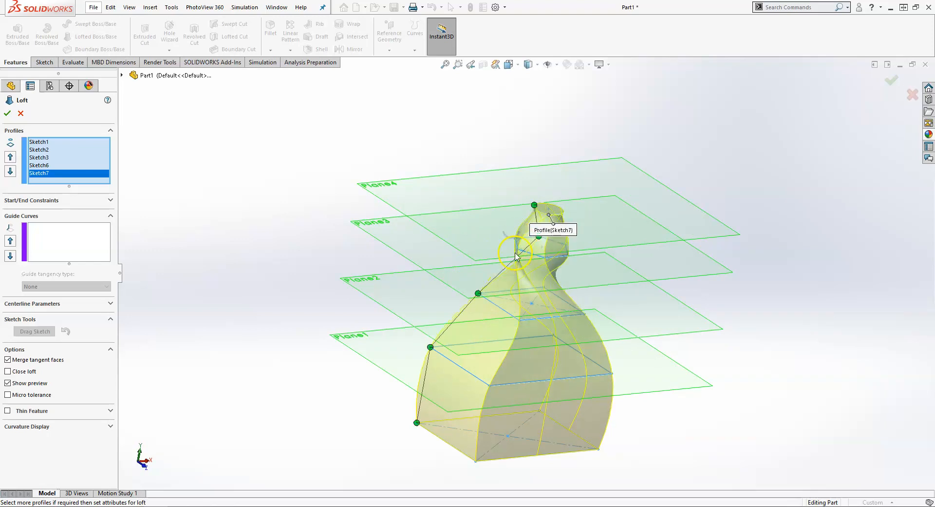
Move the loft connector on the Plane3 hexagon to a different vertex and create the loft.
scroll(524, 255, "down", 5)
middle_click_drag(531, 259, 485, 215)
left_click_drag(478, 198, 471, 219)
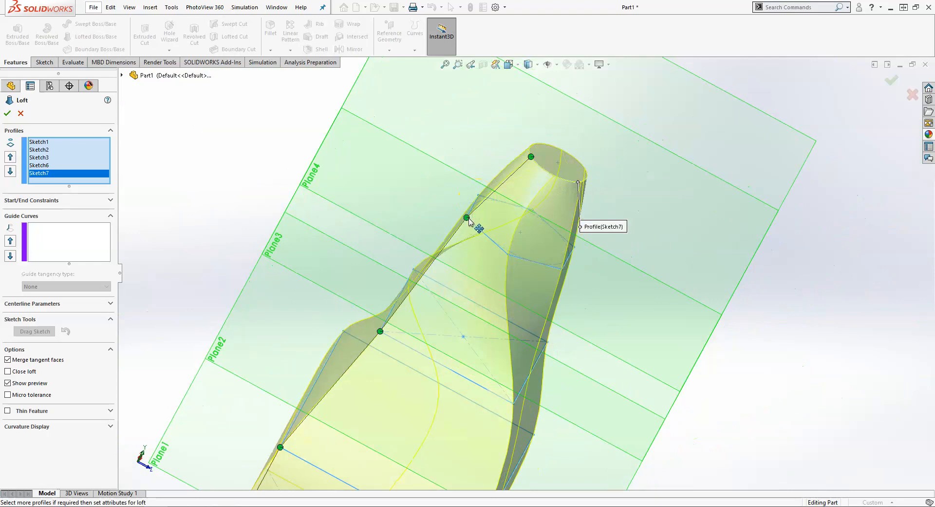
middle_click_drag(504, 241, 429, 274)
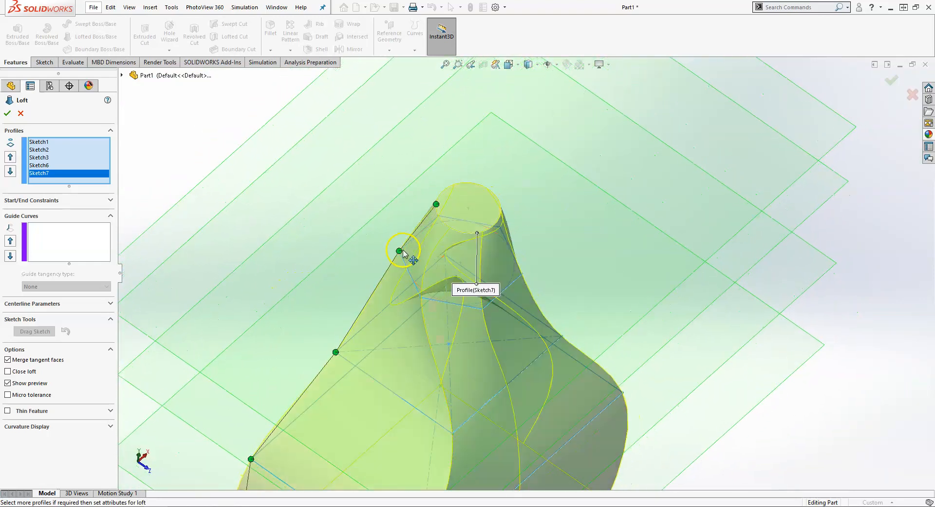
left_click_drag(400, 252, 413, 283)
middle_click_drag(414, 287, 374, 243)
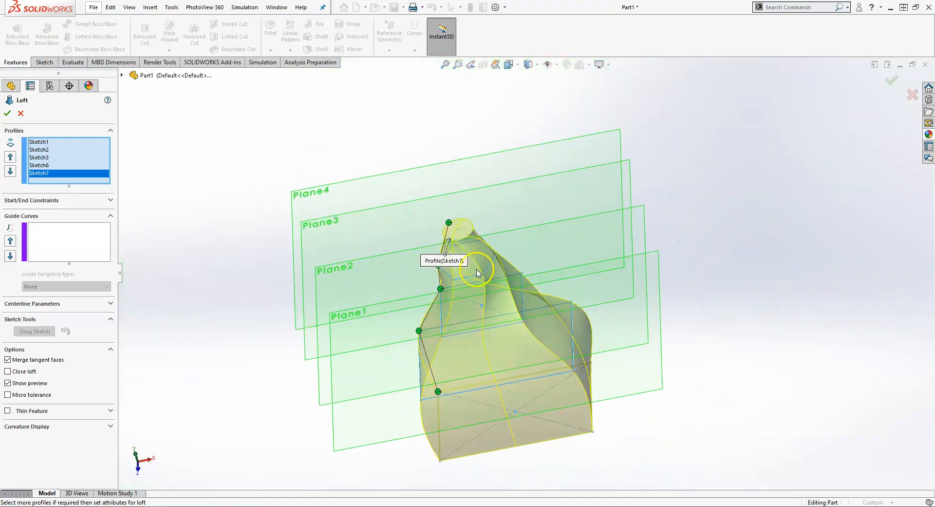
middle_click_drag(461, 238, 427, 206)
scroll(584, 227, "up", 5)
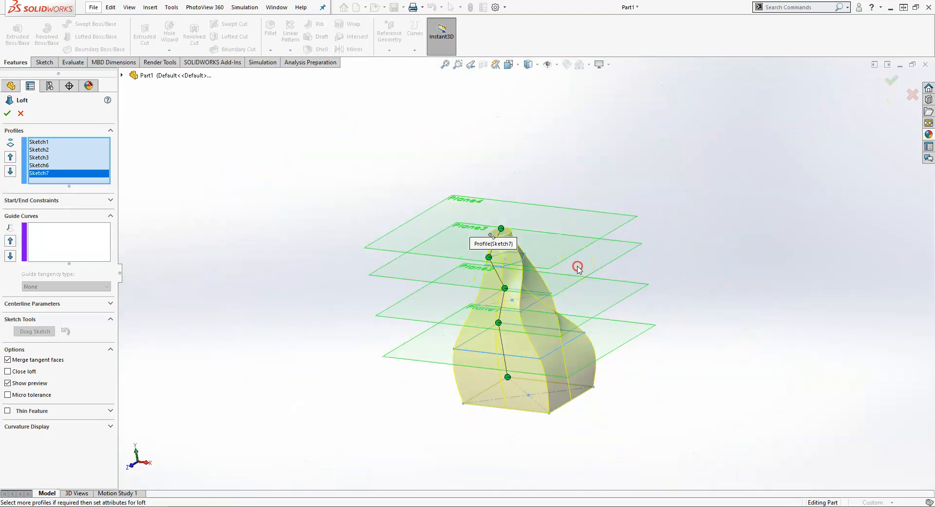
left_click(890, 82)
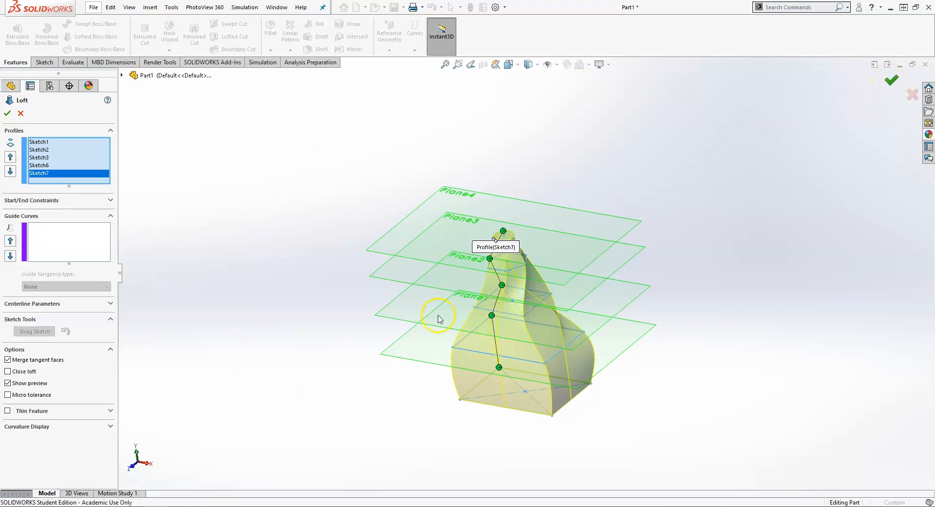
Hide all reference planes in the graphics area and inspect the lofted body from several sides.
scroll(510, 290, "down", 2)
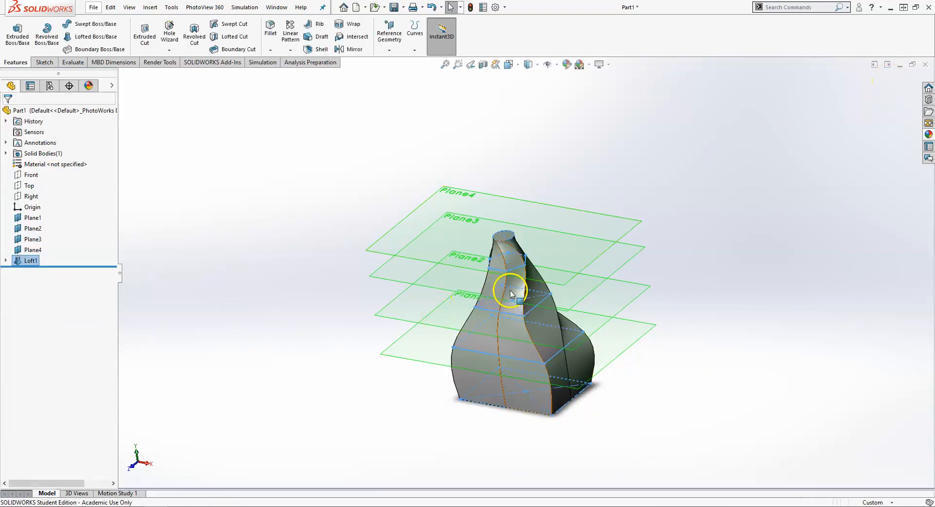
left_click(556, 65)
left_click(549, 77)
middle_click_drag(549, 313, 507, 247)
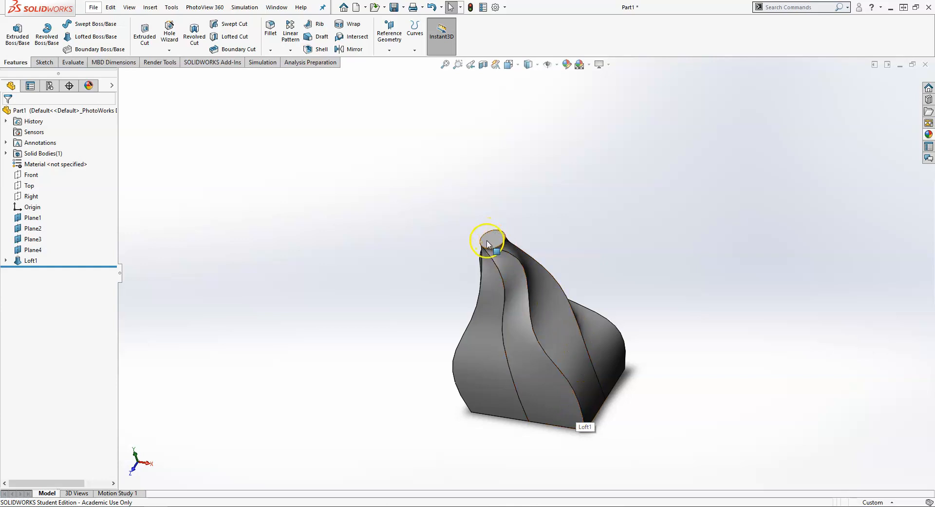
middle_click_drag(568, 349, 574, 242)
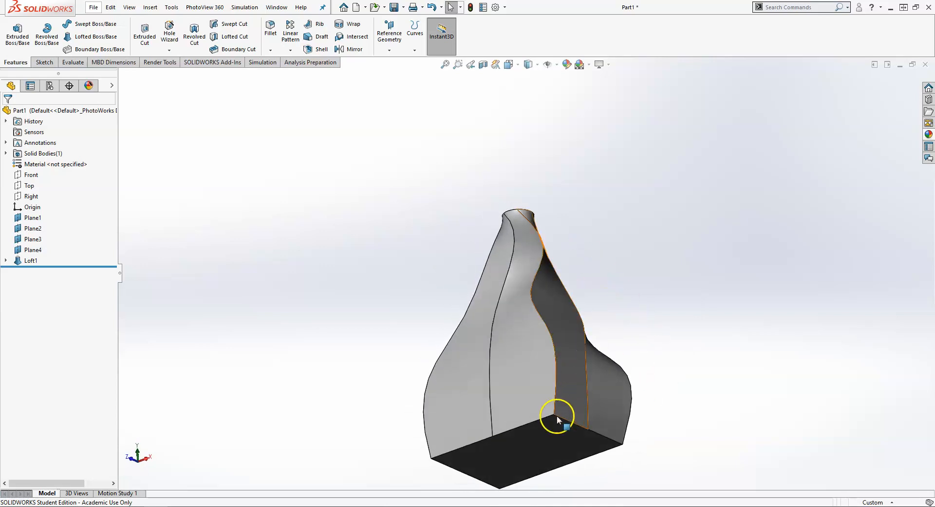
middle_click_drag(522, 255, 509, 217)
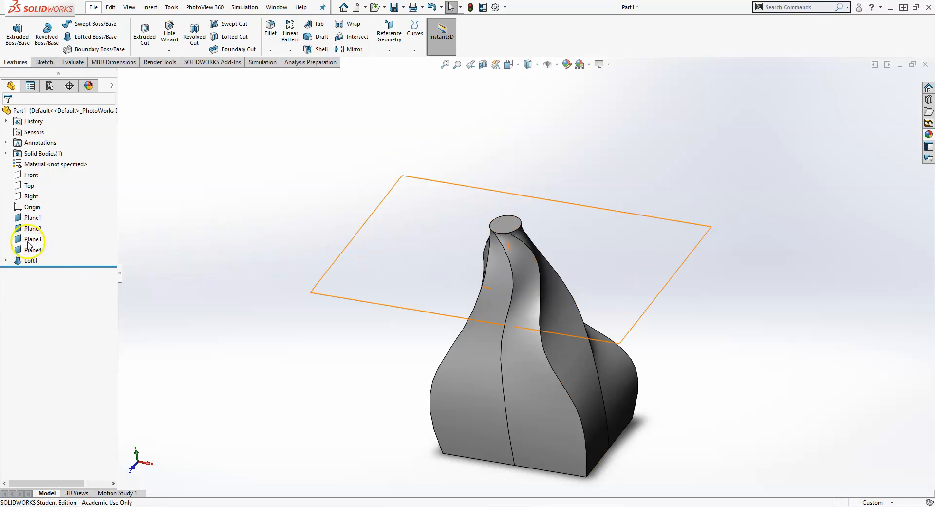
Reopen the loft feature for editing and examine its start and end constraint options and preview without changing any setting.
left_click(6, 261)
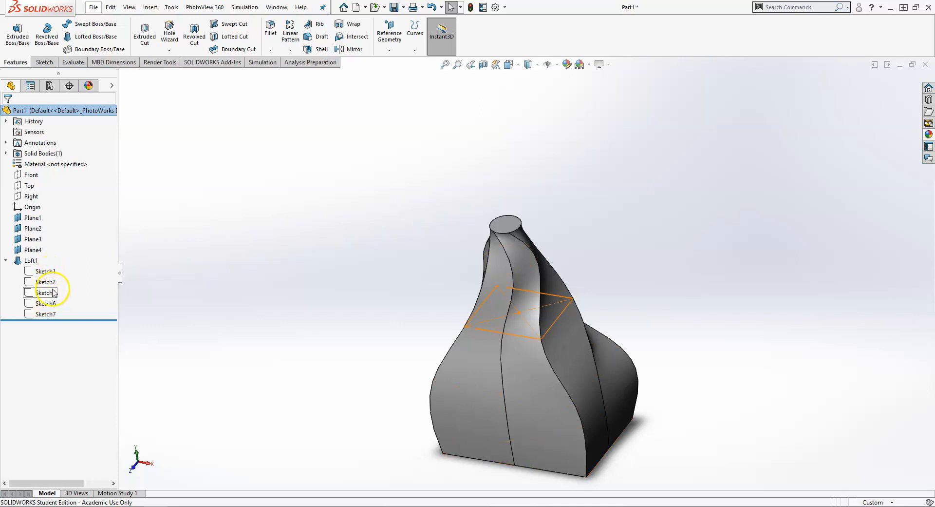
left_click(49, 261)
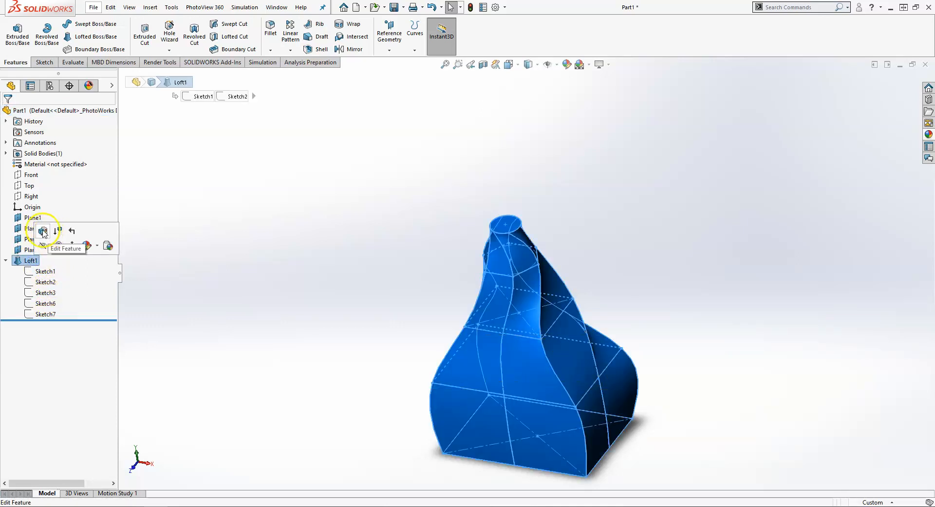
left_click(43, 230)
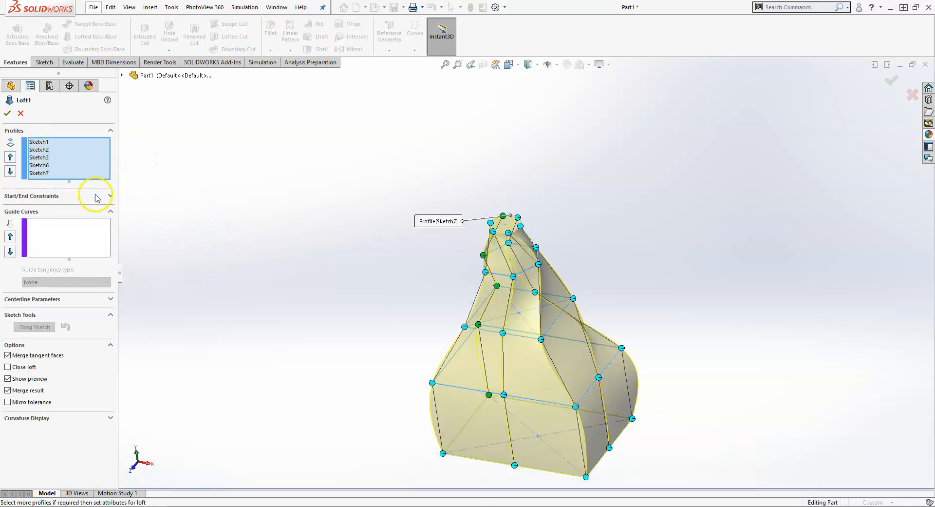
left_click(110, 197)
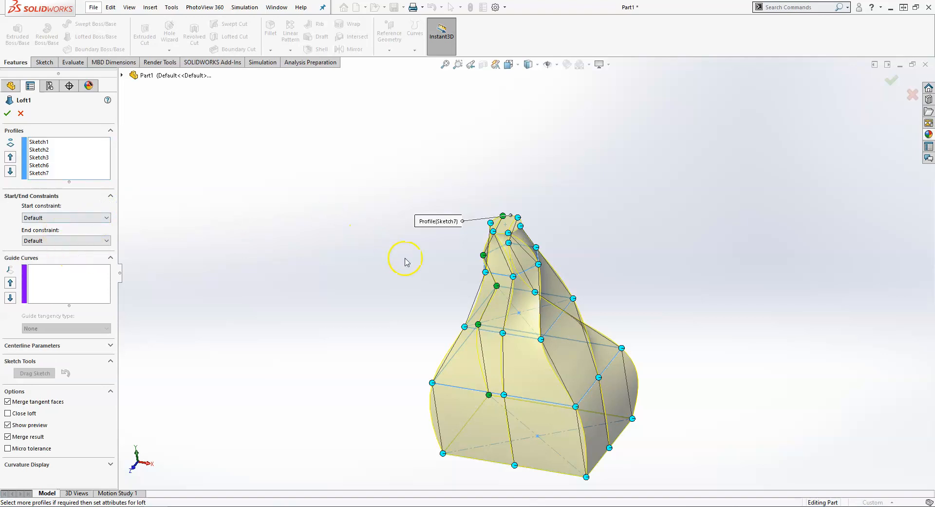
middle_click_drag(525, 281, 561, 277)
left_click_drag(543, 212, 540, 223)
left_click(627, 260)
mouse_move(629, 247)
middle_mouse_down()
mouse_move(583, 182)
mouse_move(578, 209)
mouse_move(612, 221)
mouse_move(573, 246)
mouse_move(600, 250)
mouse_move(593, 258)
middle_mouse_up()
scroll(533, 239, "up", 3)
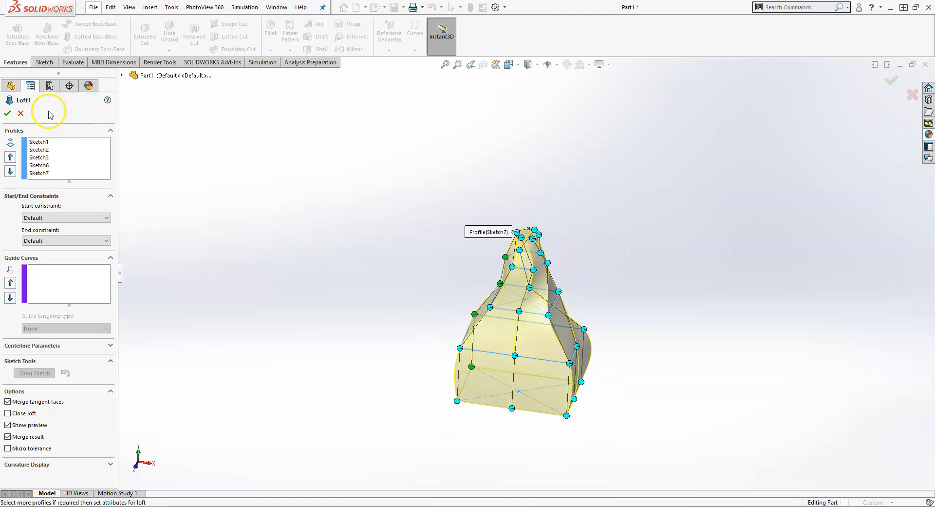
left_click(10, 114)
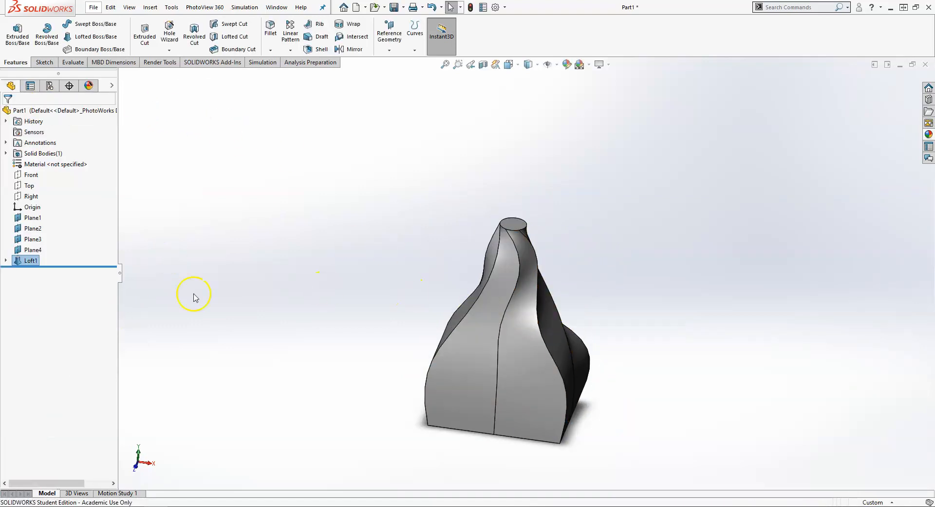
Show the reference planes in the graphics area again.
scroll(624, 288, "up", 1)
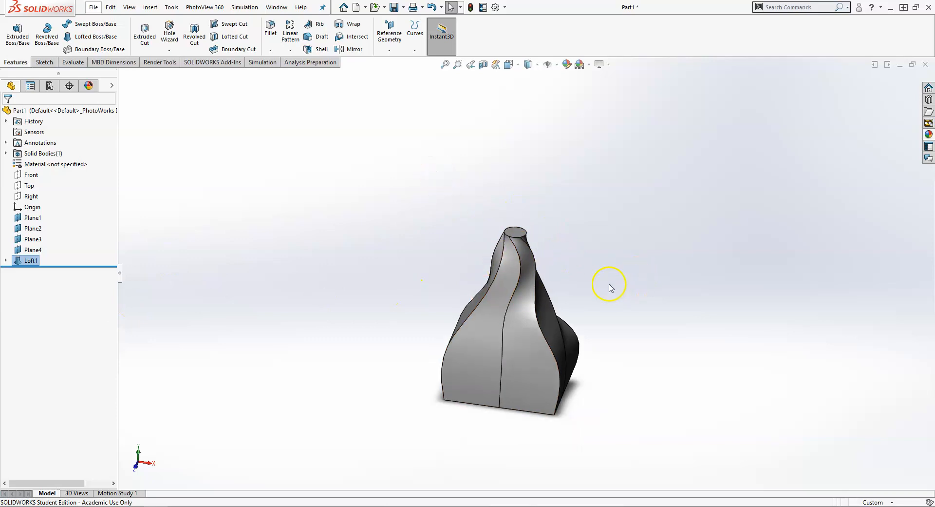
left_click(538, 64)
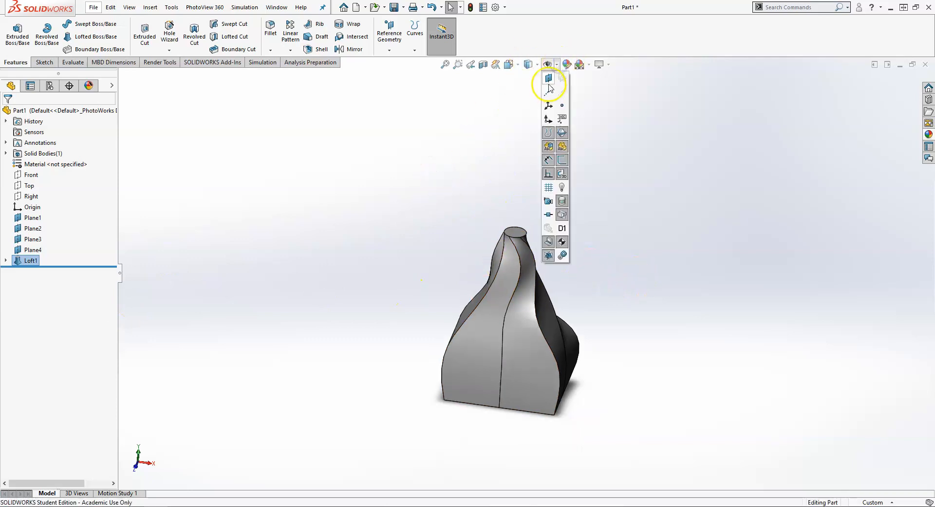
left_click(548, 81)
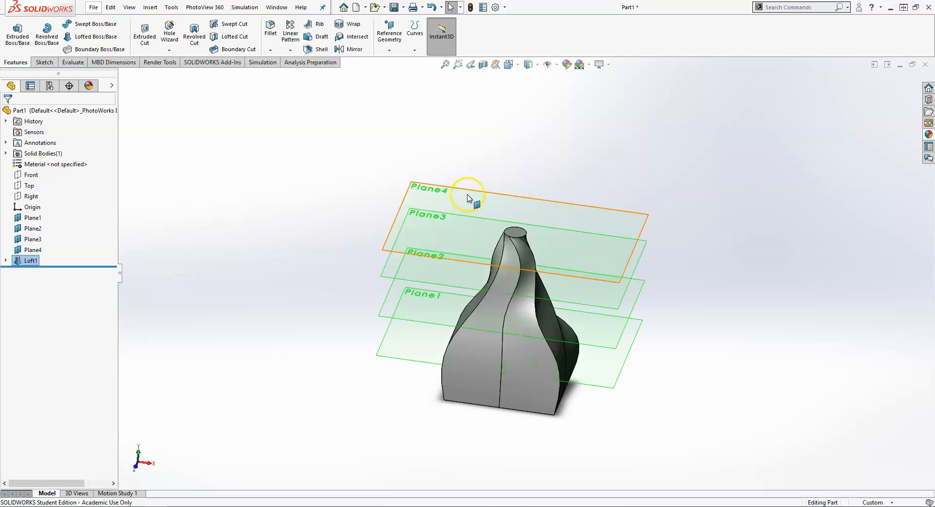
Create a reference plane offset 30 mm above Plane4.
left_click(389, 49)
left_click(395, 62)
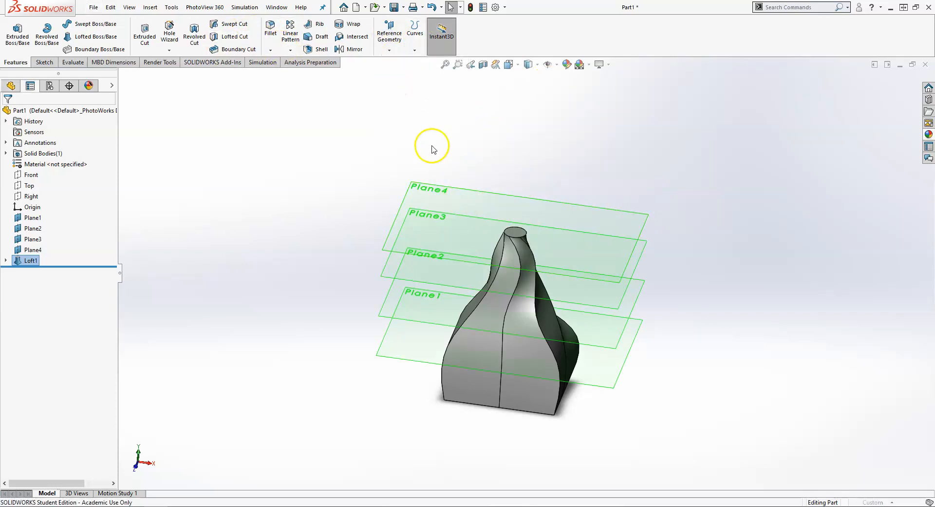
left_click(445, 191)
middle_click_drag(545, 198, 519, 190)
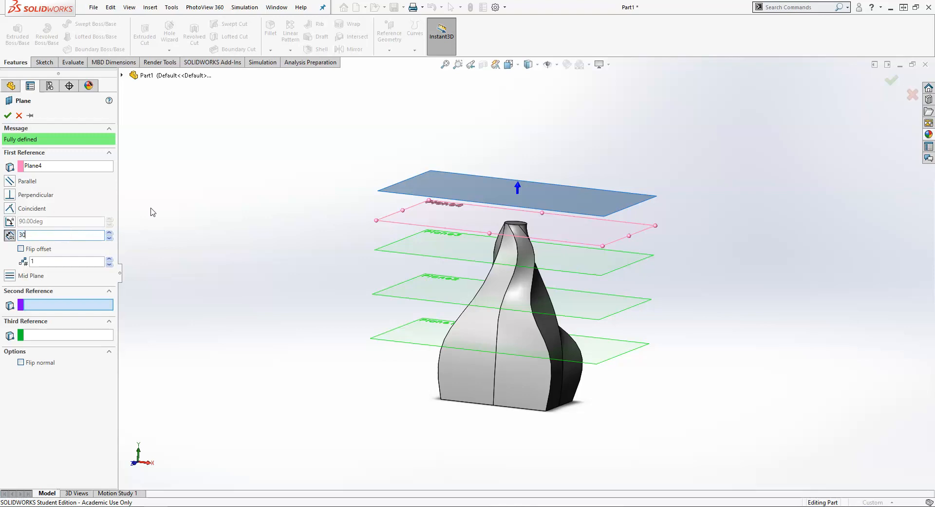
key("Return")
left_click(7, 115)
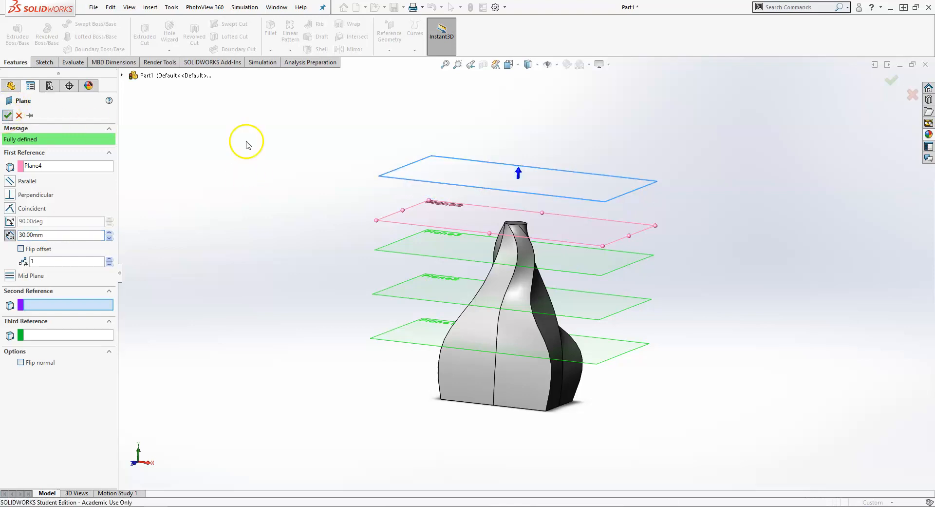
Sketch a single point at the origin on Plane5 and exit the sketch.
left_click(457, 172)
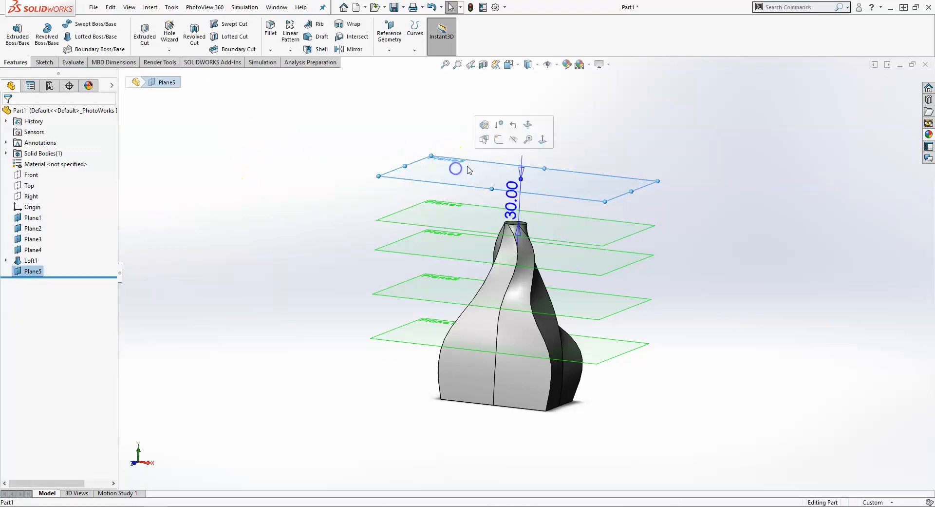
left_click(489, 140)
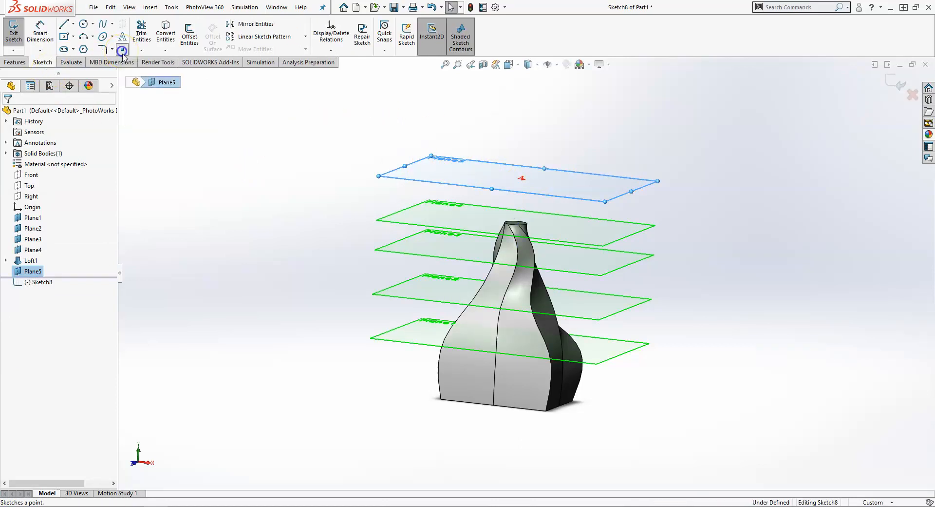
middle_click_drag(423, 132, 411, 169)
scroll(509, 192, "down", 5)
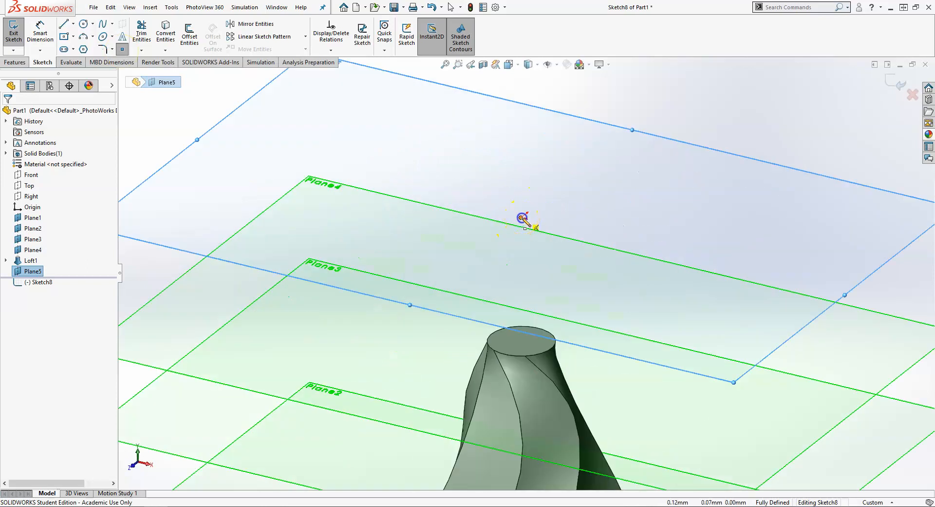
left_click(522, 222)
left_click(896, 83)
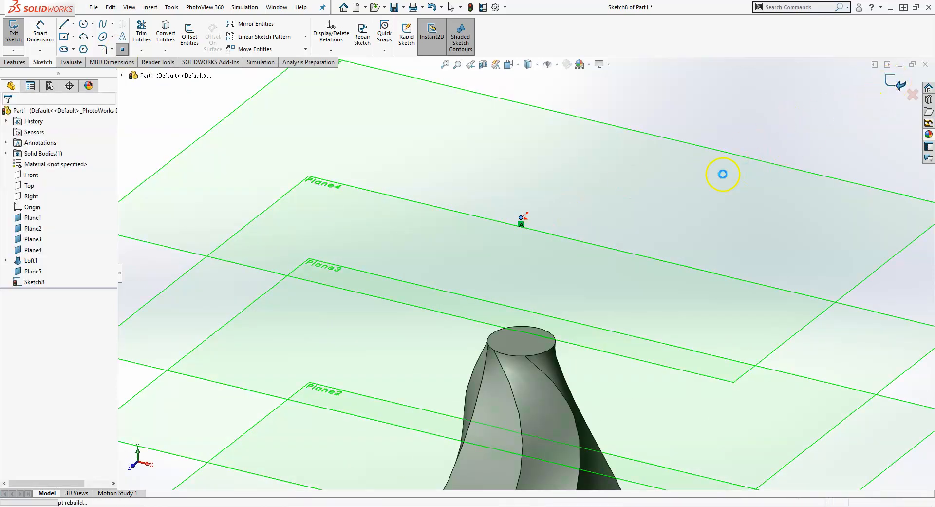
scroll(572, 212, "up", 2)
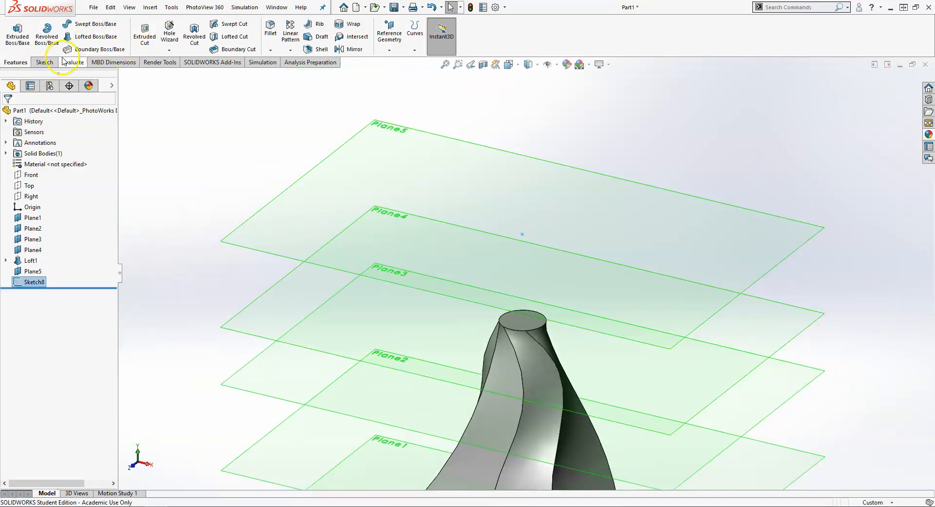
left_click(389, 50)
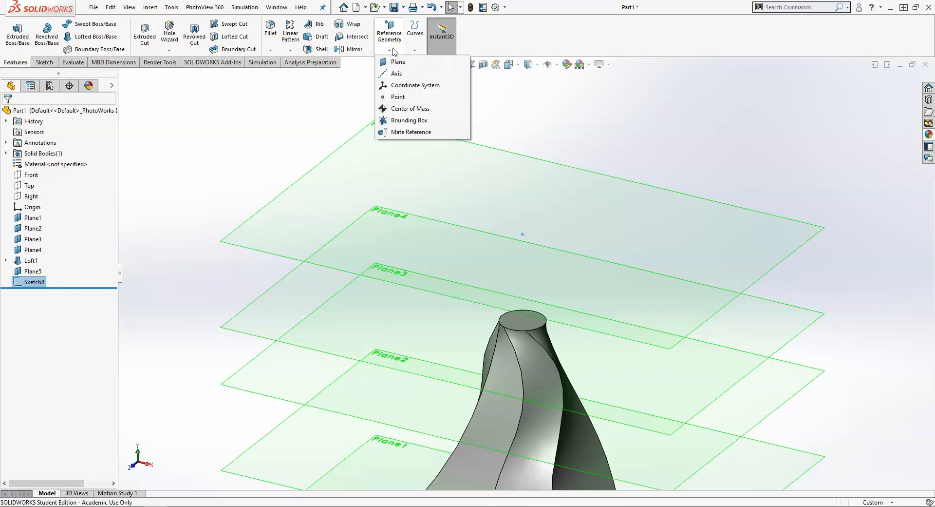
left_click(265, 117)
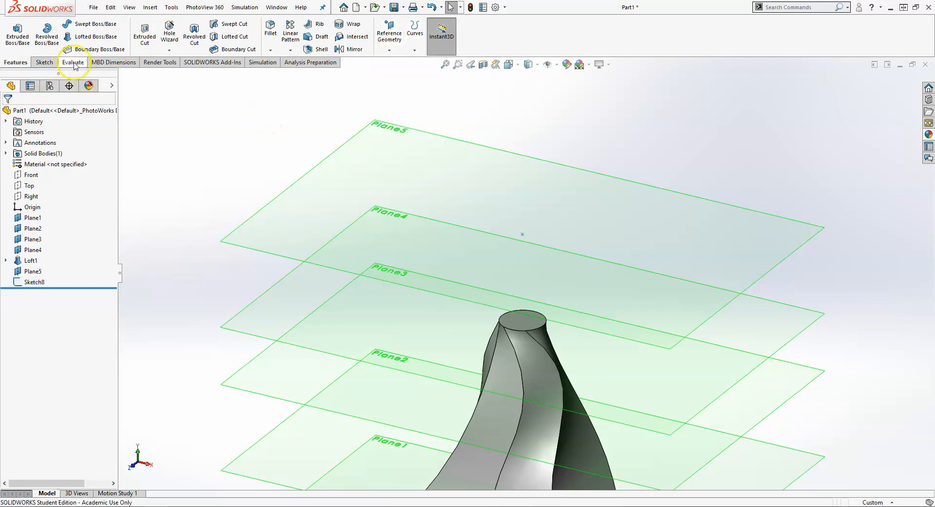
left_click(45, 62)
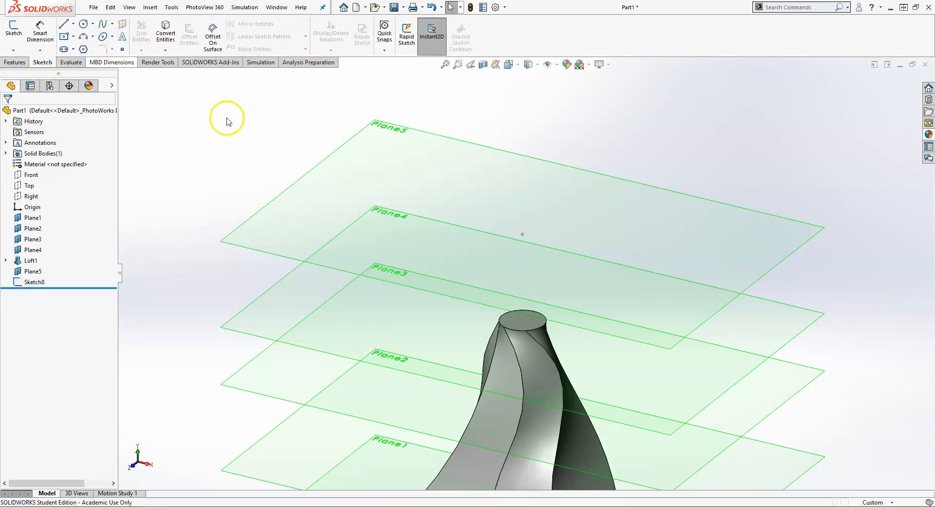
scroll(522, 194, "up", 2)
mouse_move(34, 282)
left_mouse_down()
mouse_move(42, 259)
mouse_move(42, 283)
left_mouse_up()
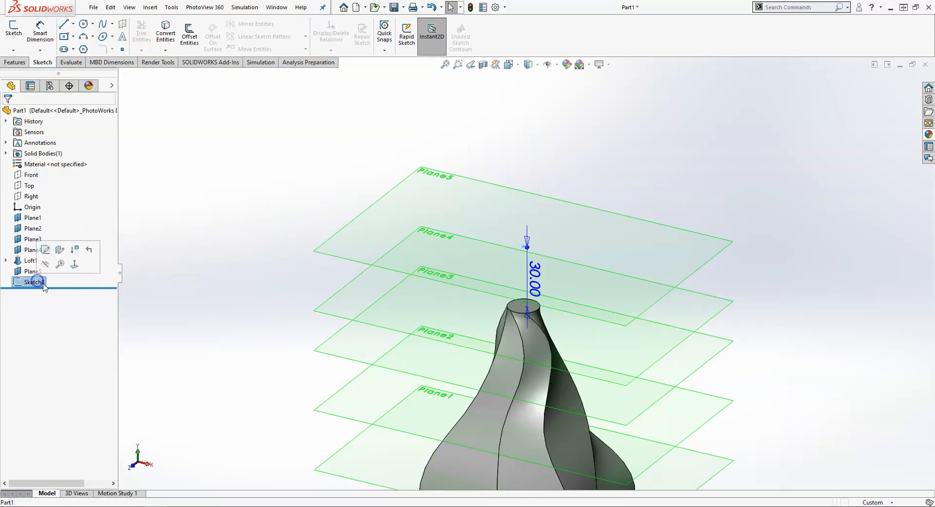
left_click(146, 244)
Try to add the Plane5 point sketch to the profiles of the existing loft.
left_click(31, 261)
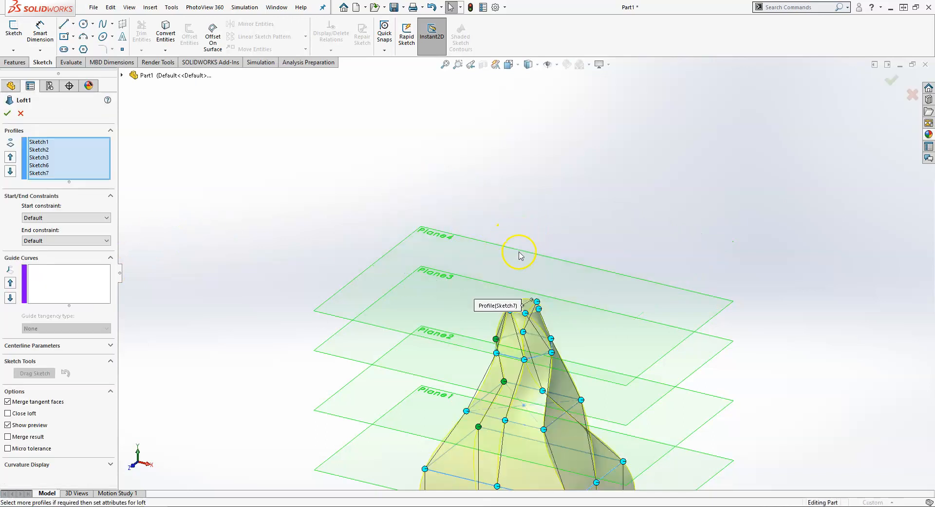
left_click(122, 75)
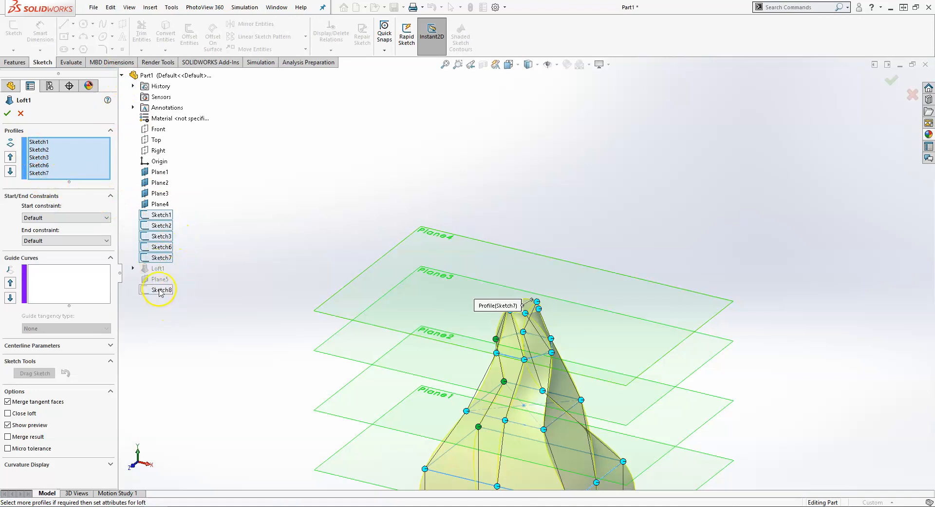
scroll(381, 331, "up", 3)
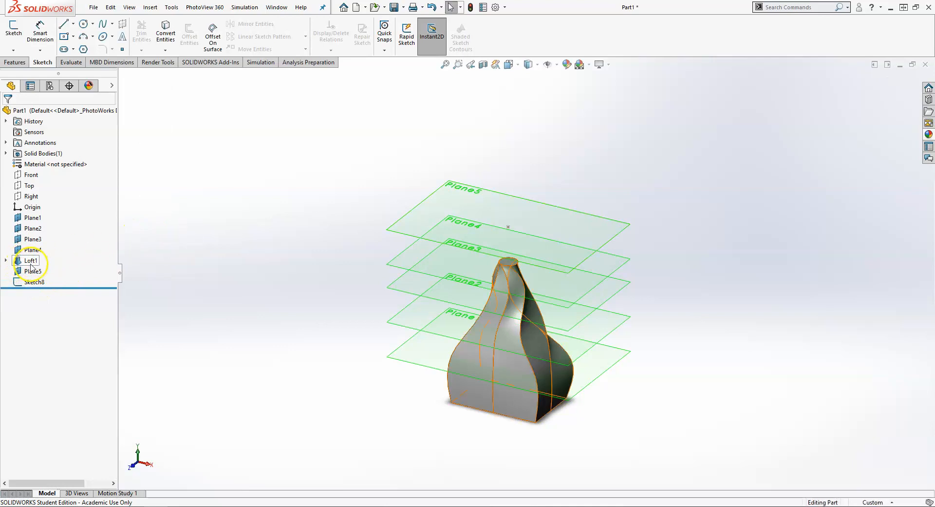
Reorder the loft below the point sketch in the feature history and add the Plane5 point as its last profile.
left_click_drag(30, 262, 31, 288)
left_click(140, 277)
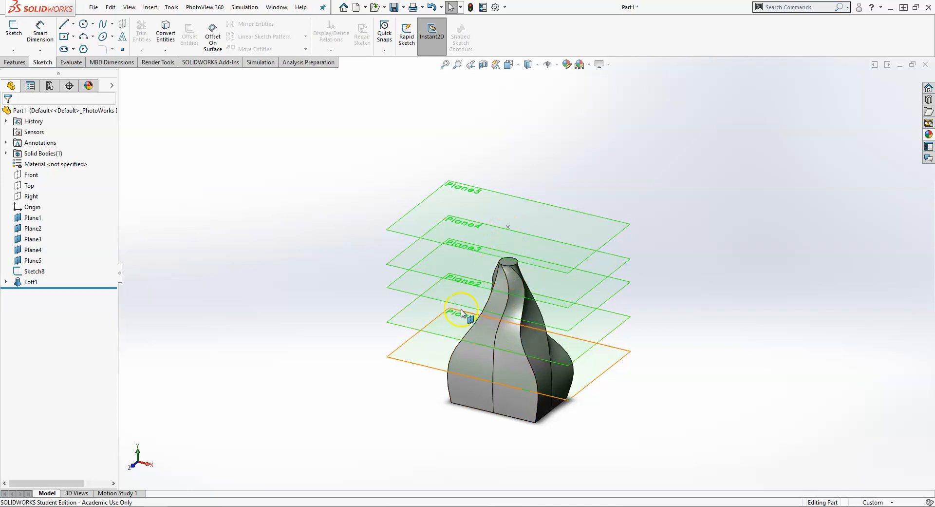
left_click(29, 281)
left_click(27, 257)
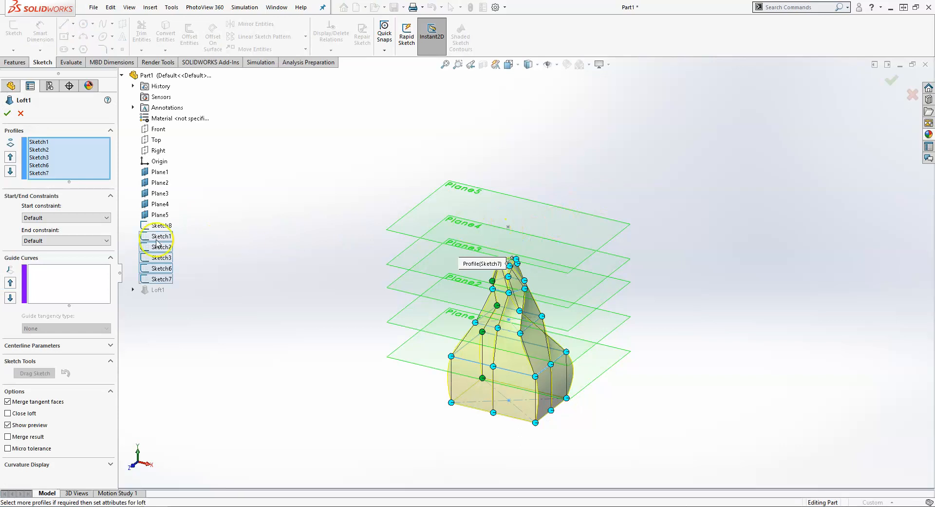
left_click(104, 169)
left_click(58, 173)
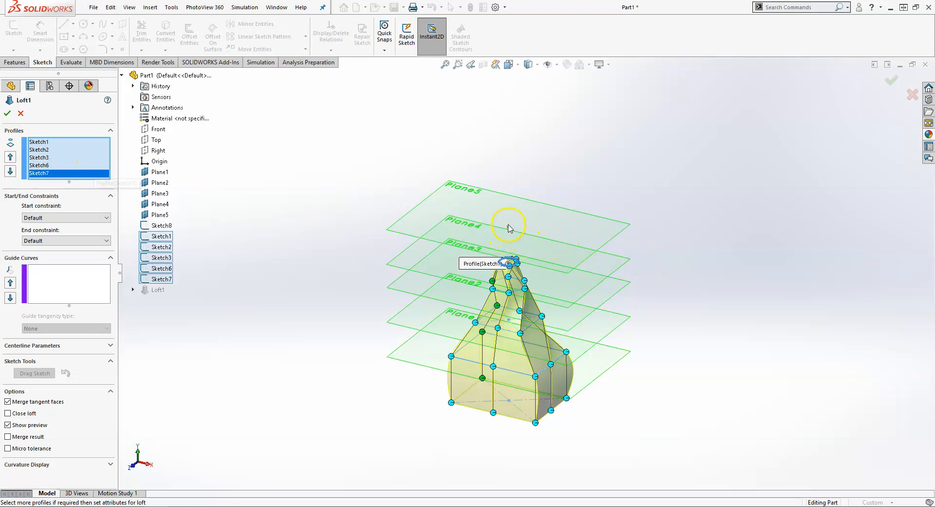
left_click(508, 228)
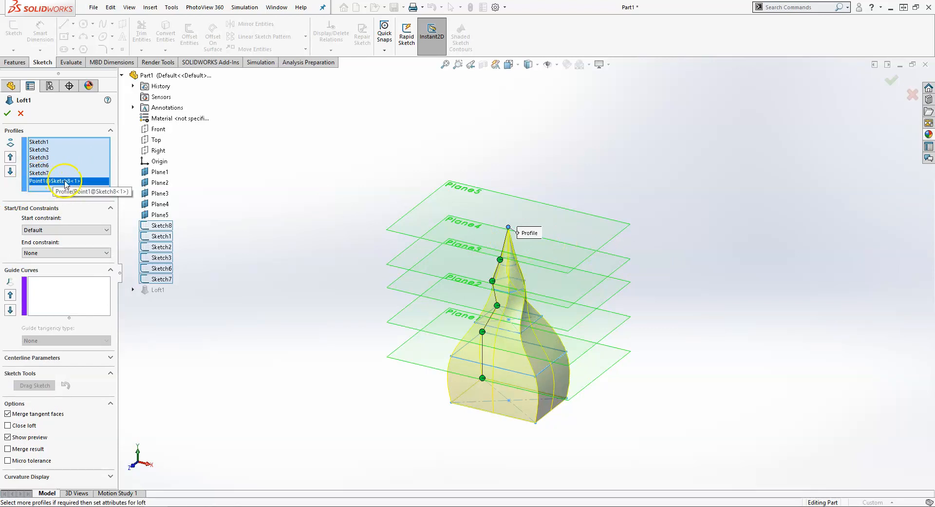
scroll(460, 304, "down", 3)
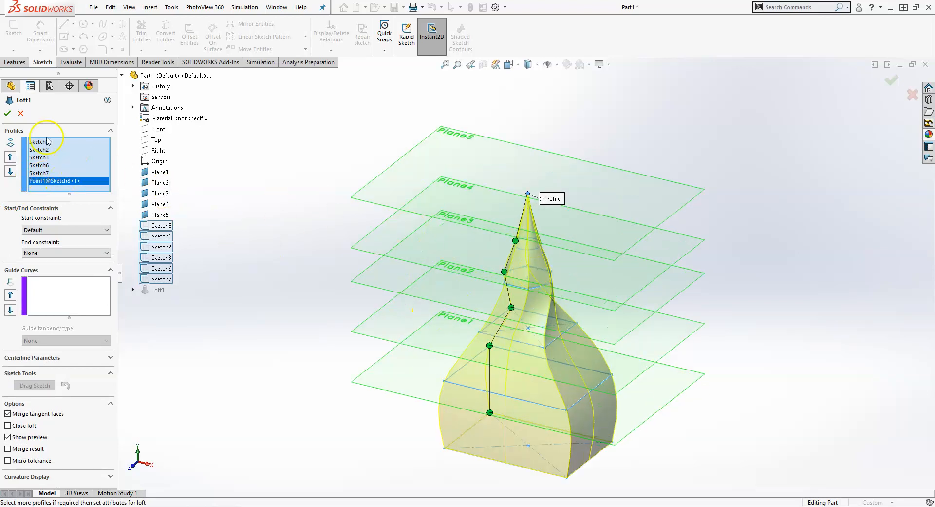
left_click(7, 114)
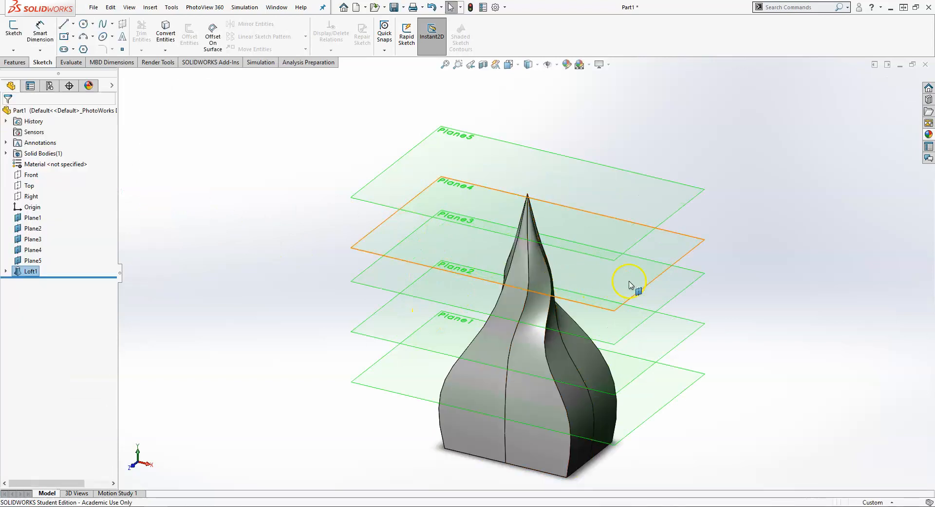
Hide the reference planes in the graphics area and inspect the pointed loft from several sides.
left_click(537, 65)
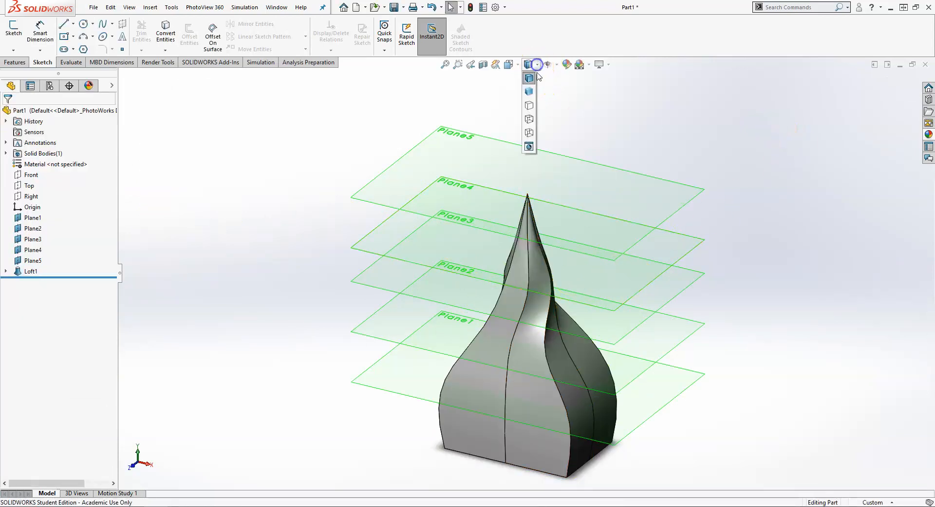
left_click(517, 66)
left_click(538, 66)
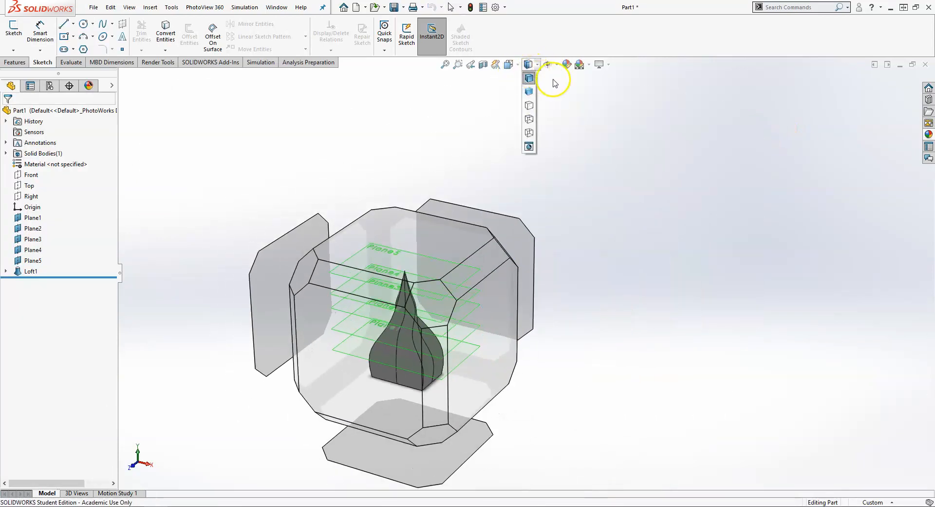
left_click(558, 65)
left_click(561, 76)
middle_click_drag(664, 255, 643, 192)
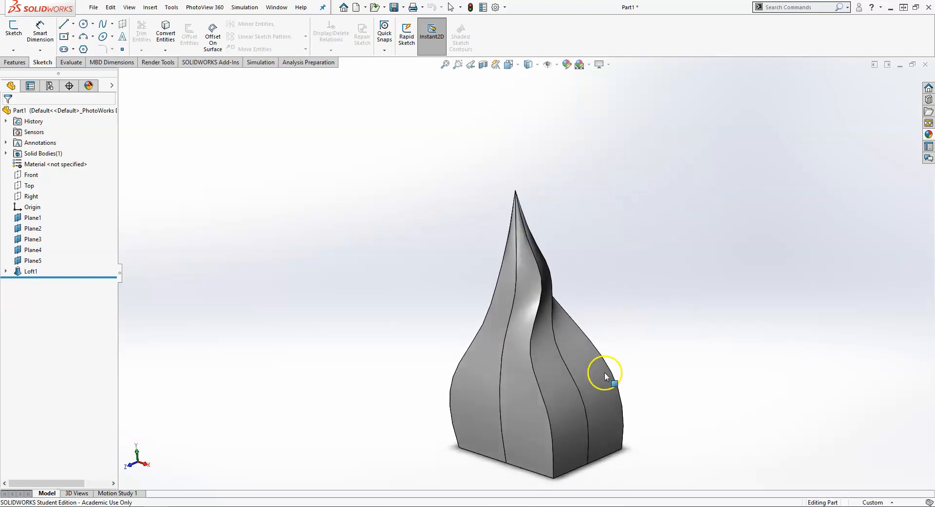
scroll(586, 445, "down", 3)
scroll(526, 273, "up", 2)
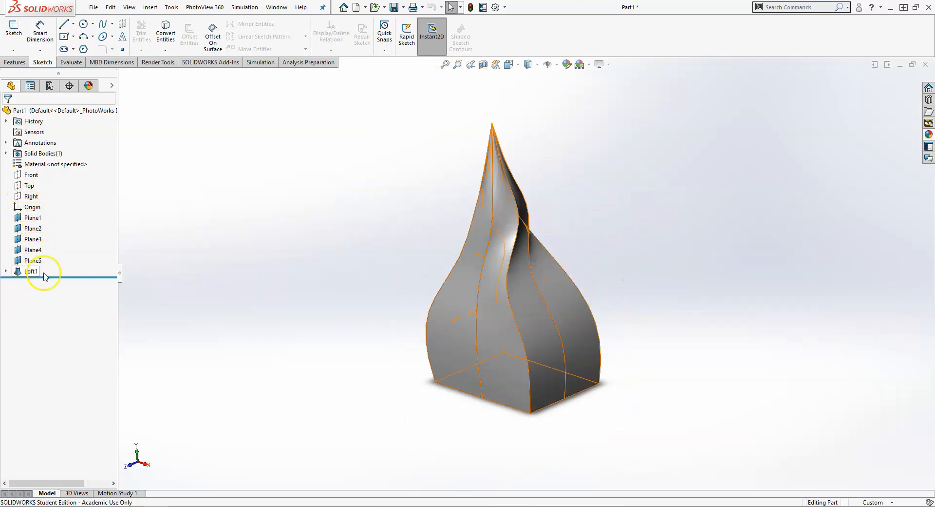
middle_click_drag(435, 231, 535, 330)
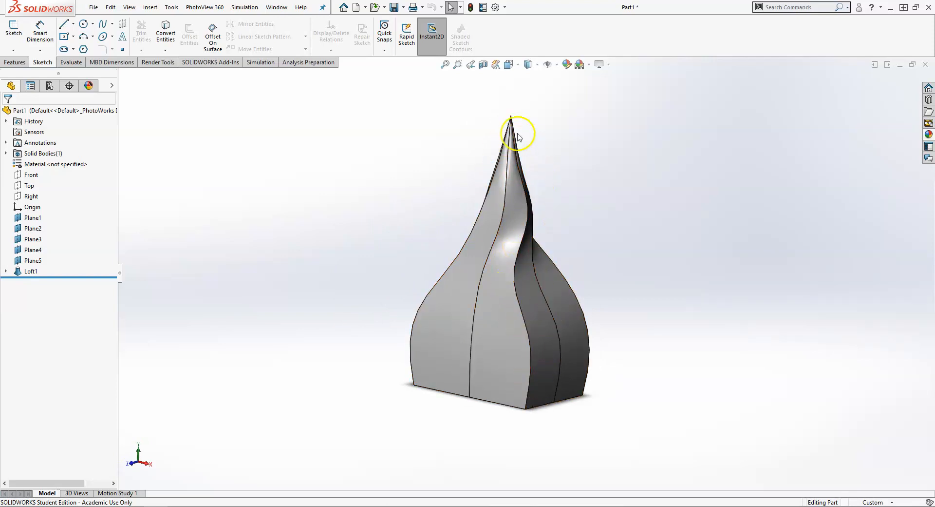
Edit the loft to remove the Plane5 point and the circle sketch from its profiles, ending it at the hexagon.
middle_click_drag(572, 190, 547, 225)
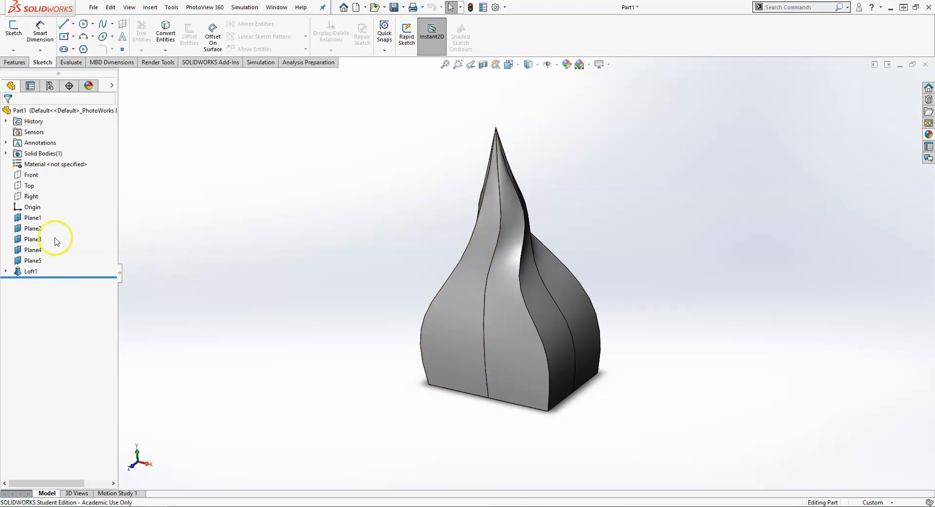
left_click(6, 271)
left_click(26, 270)
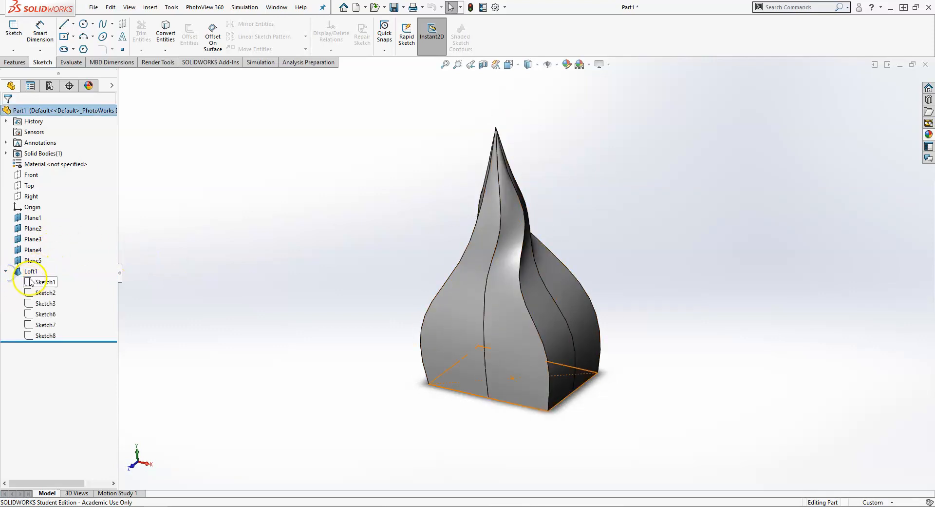
left_click(35, 239)
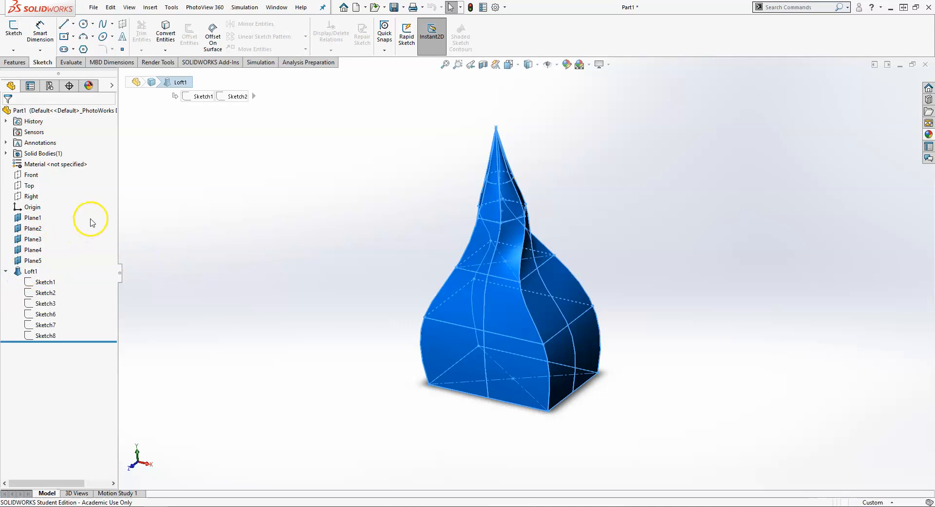
left_click(44, 180)
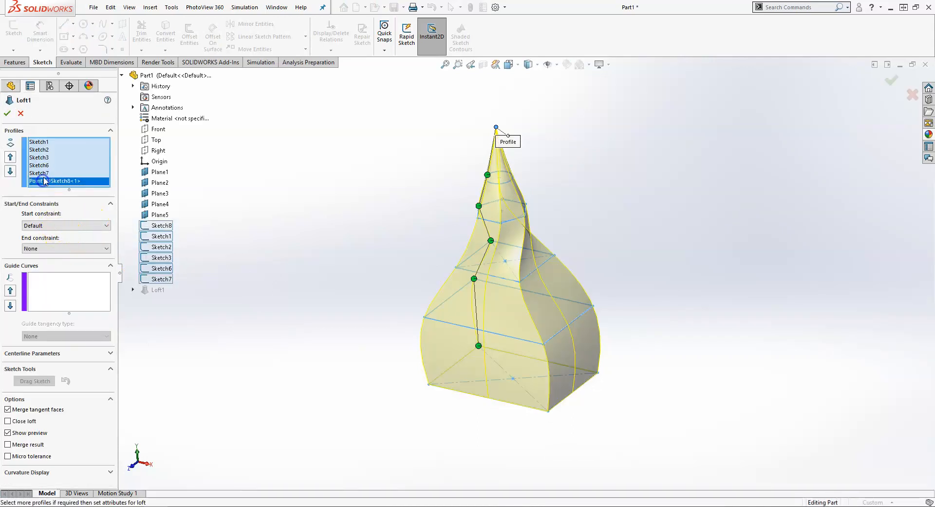
key("Delete")
left_click(43, 173)
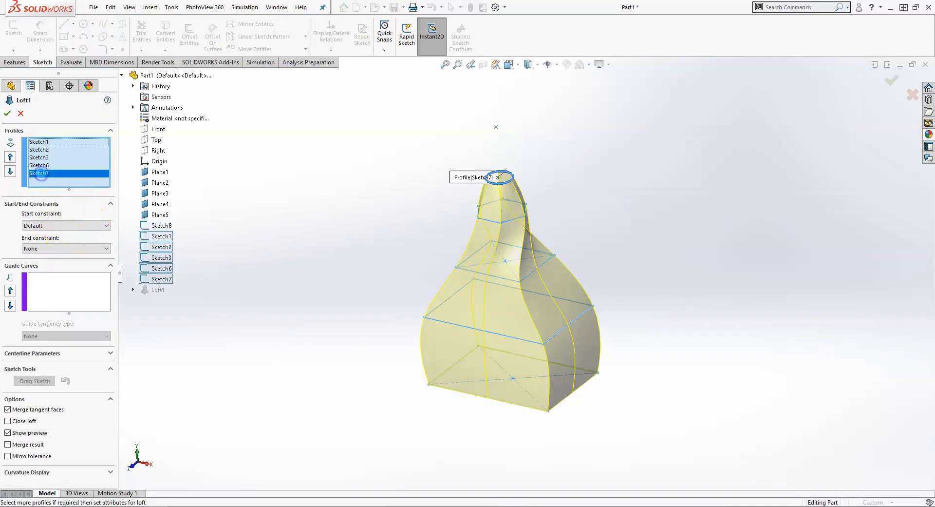
key("Delete")
left_click(9, 110)
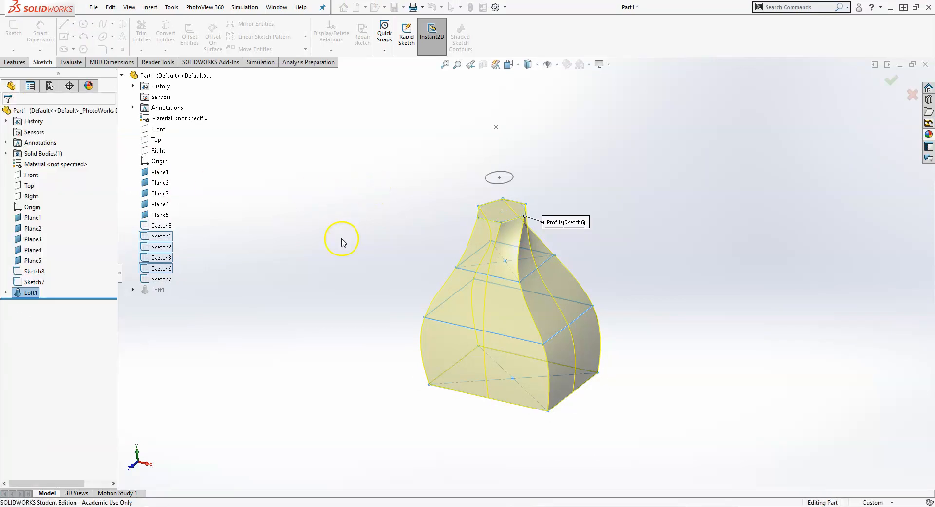
Start a Shell feature on the lofted body with a 2 mm wall thickness and the preview shown.
middle_click_drag(640, 273, 603, 282)
middle_click_drag(518, 253, 601, 163)
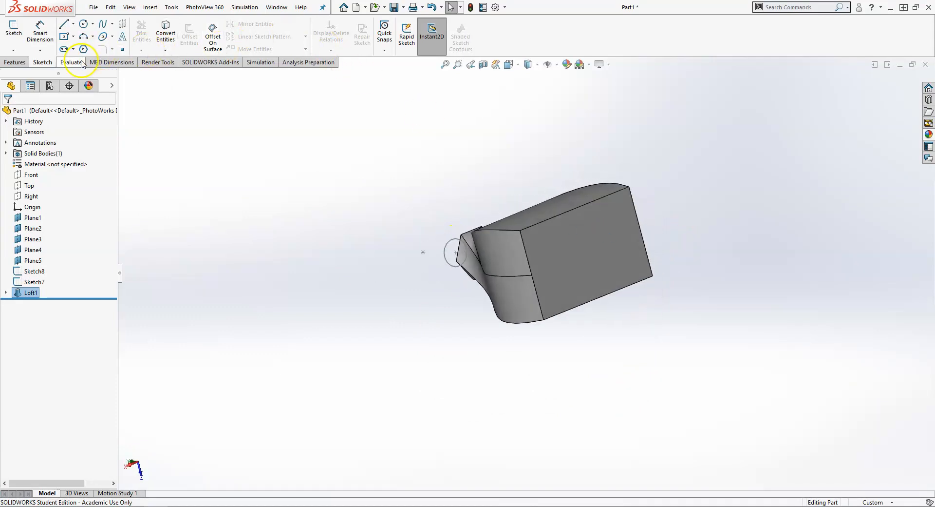
left_click(16, 62)
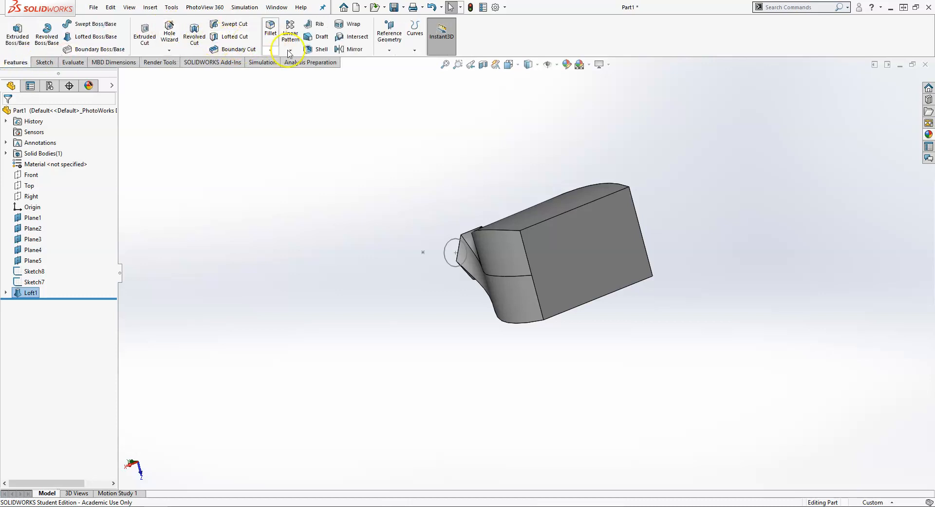
left_click(322, 50)
middle_click_drag(495, 203, 561, 258)
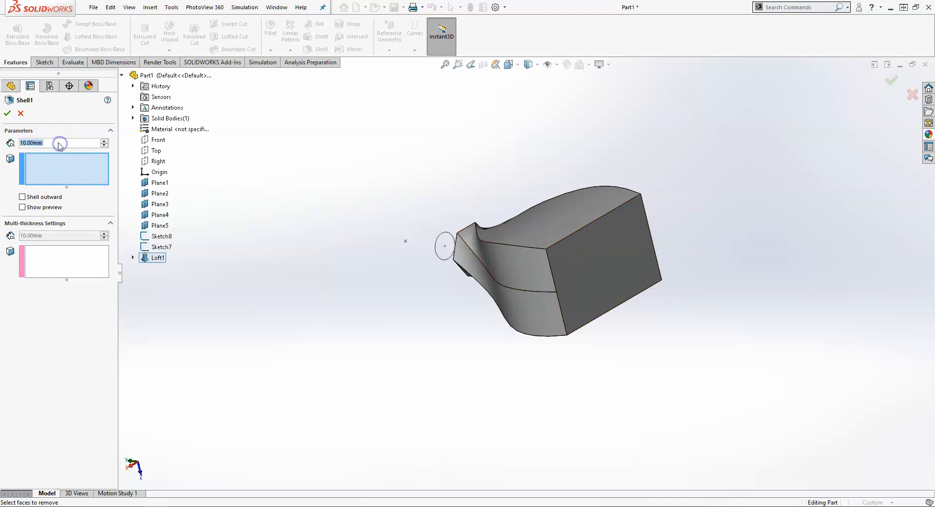
type("2")
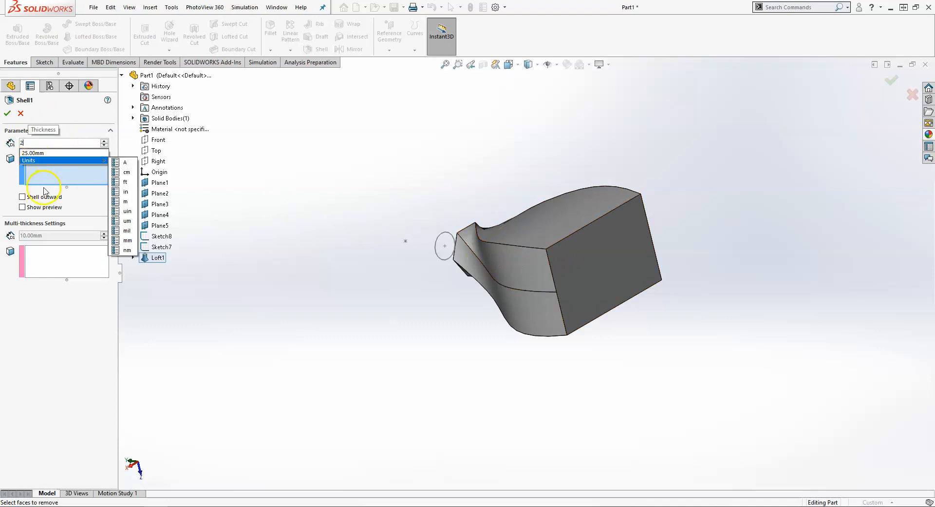
left_click(51, 208)
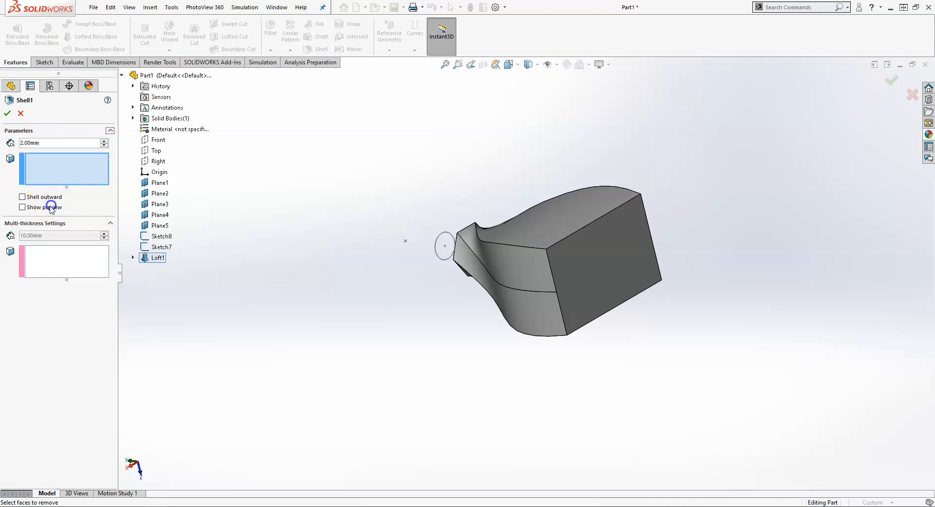
left_click(52, 209)
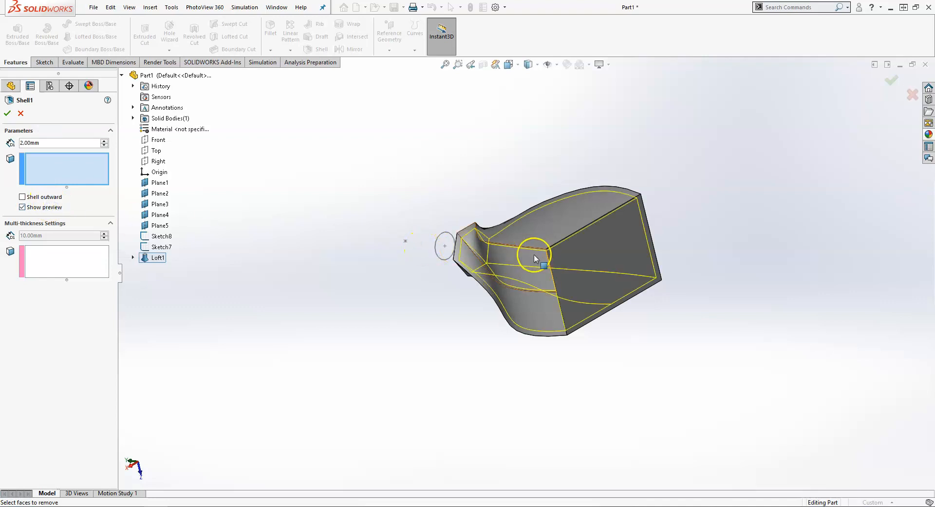
Complete the shell with the flat base face and hexagonal end face removed, and inspect the hollow part from both ends.
left_click(555, 238)
middle_click_drag(560, 240, 507, 250)
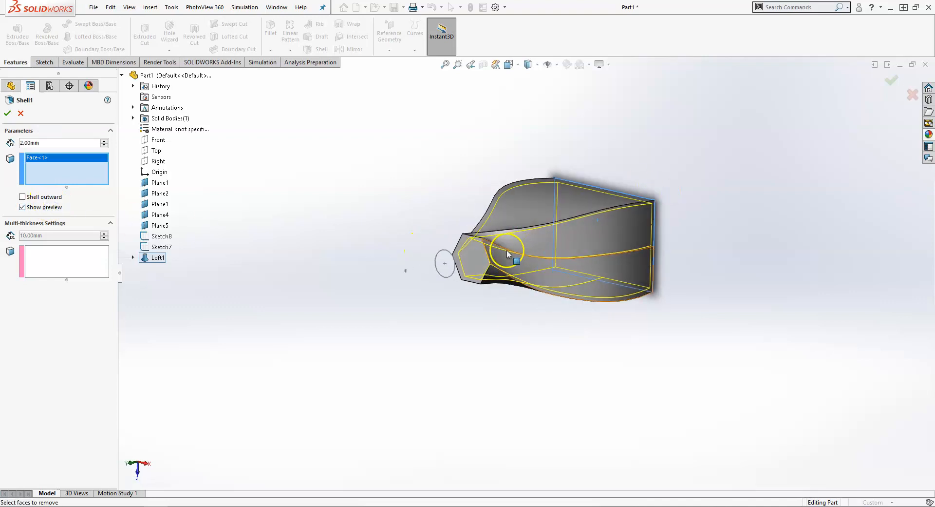
left_click(479, 257)
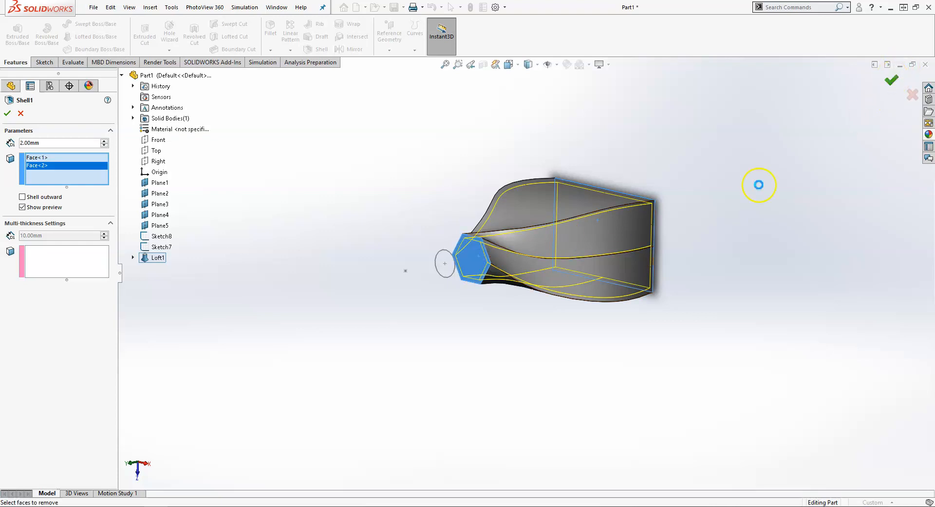
middle_click_drag(718, 198, 566, 198)
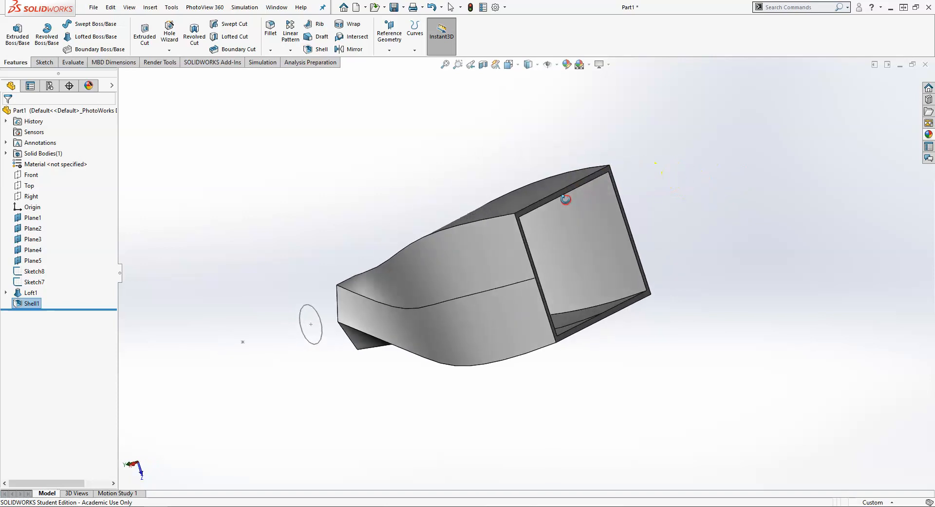
middle_click_drag(578, 300, 685, 261)
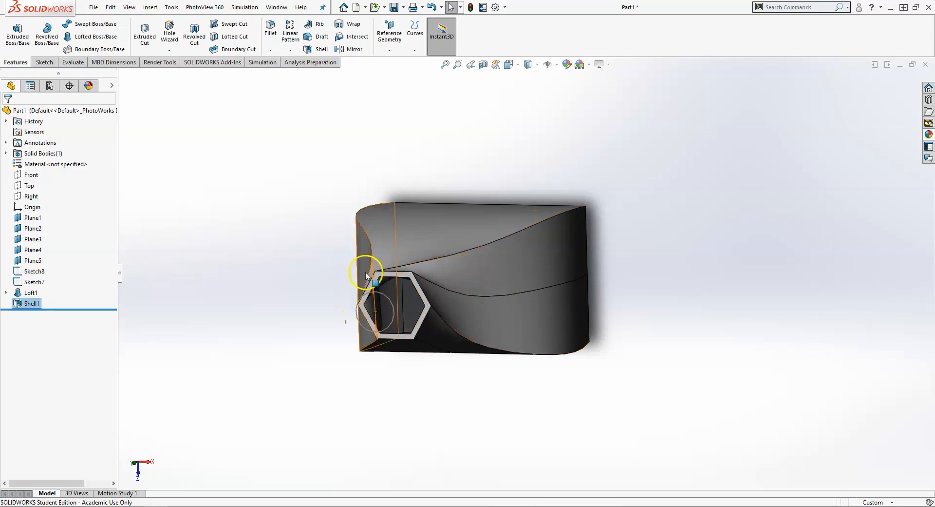
scroll(370, 271, "up", 2)
middle_click_drag(369, 271, 323, 313)
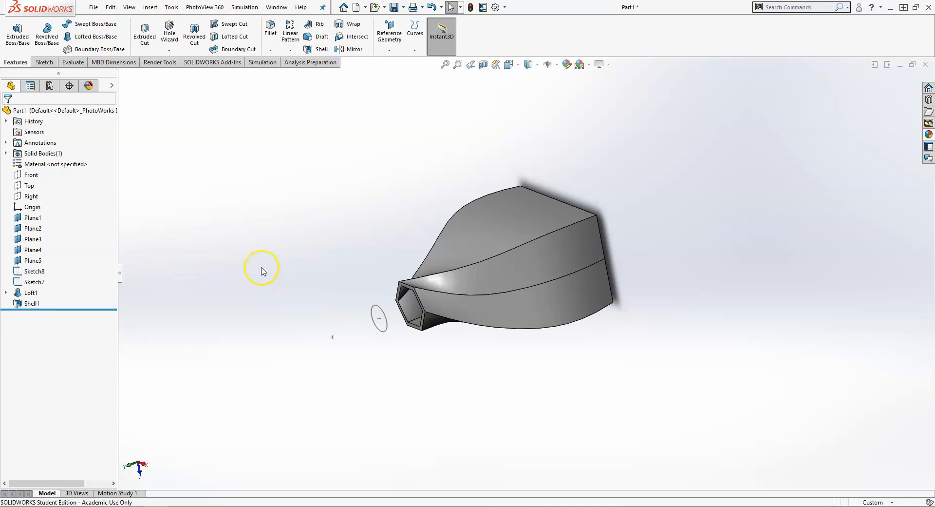
scroll(485, 257, "down", 2)
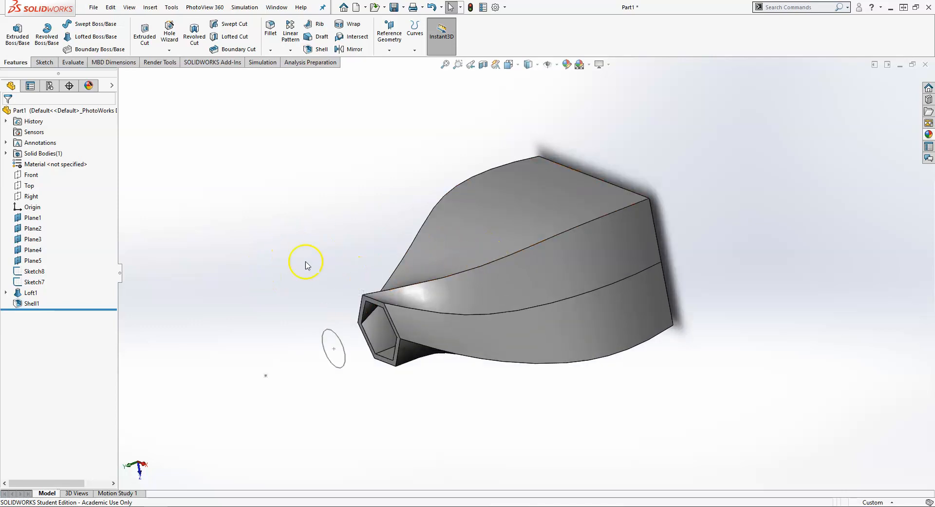